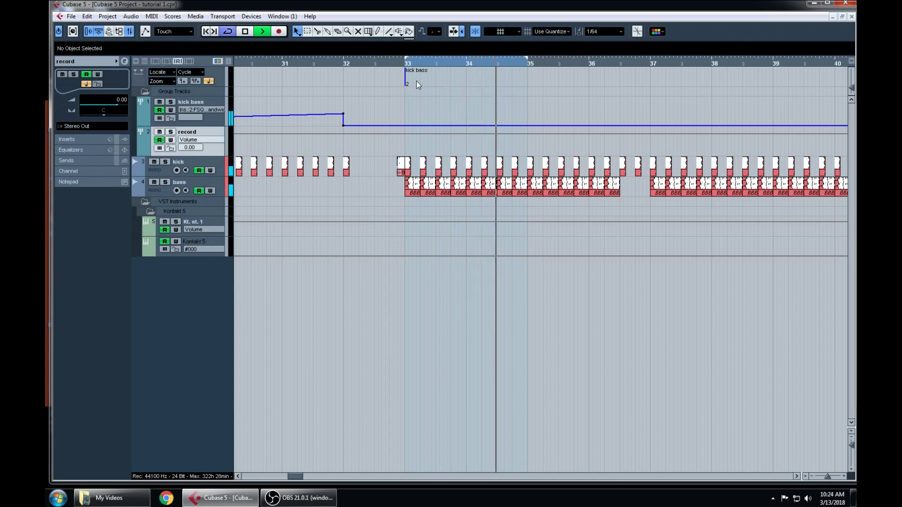
Stop playback and add eight stereo audio tracks below the bass track
key(space)
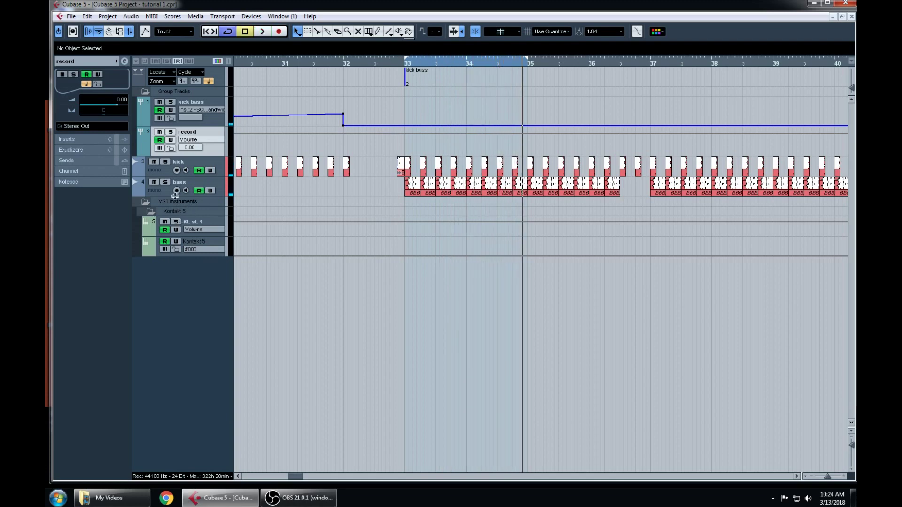
right_click(202, 186)
mouse_move(281, 185)
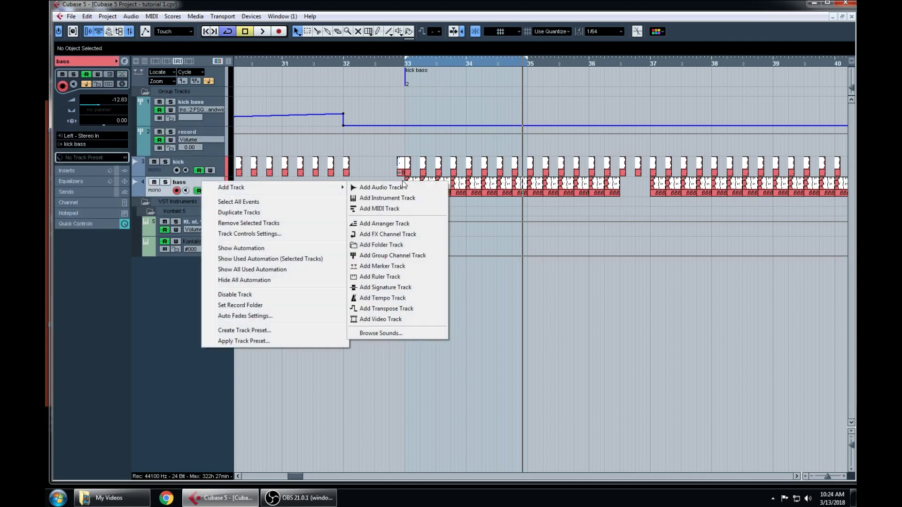
click(371, 185)
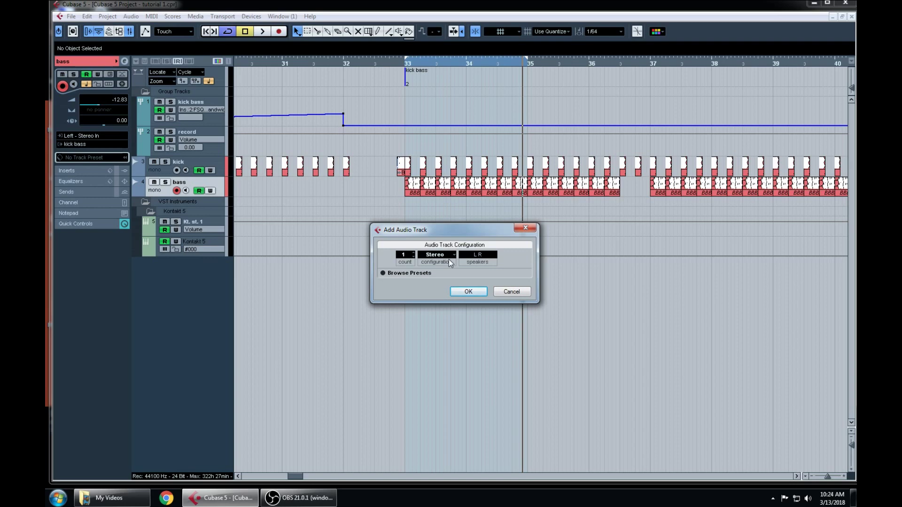
click(404, 255)
text(3)
click(479, 291)
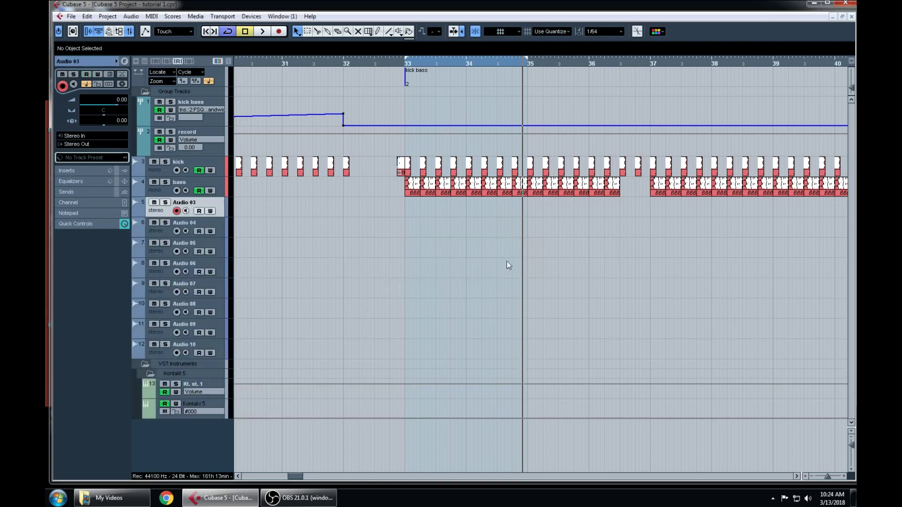
Place the project cursor at bar 33 and open the audio file import for the first new track
mouse_move(395, 62)
mouse_down()
mouse_move(399, 83)
mouse_move(396, 66)
mouse_up()
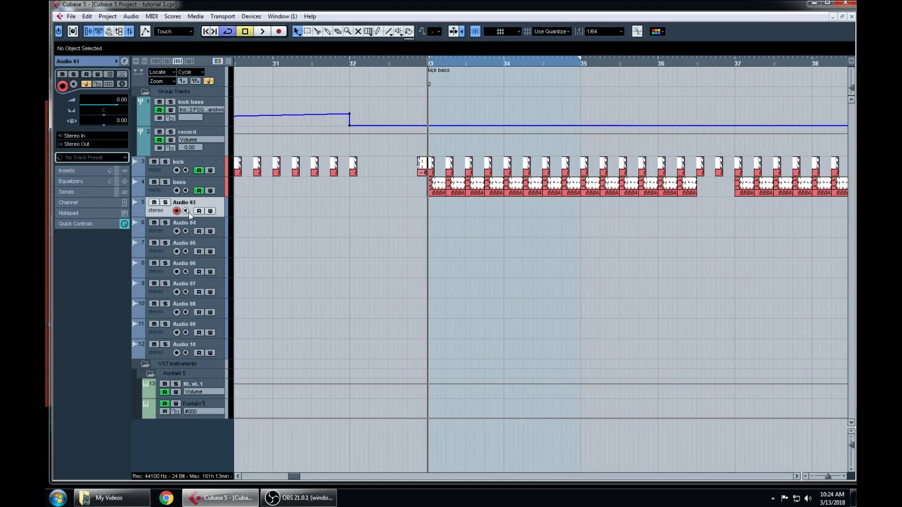
click(71, 16)
mouse_move(140, 177)
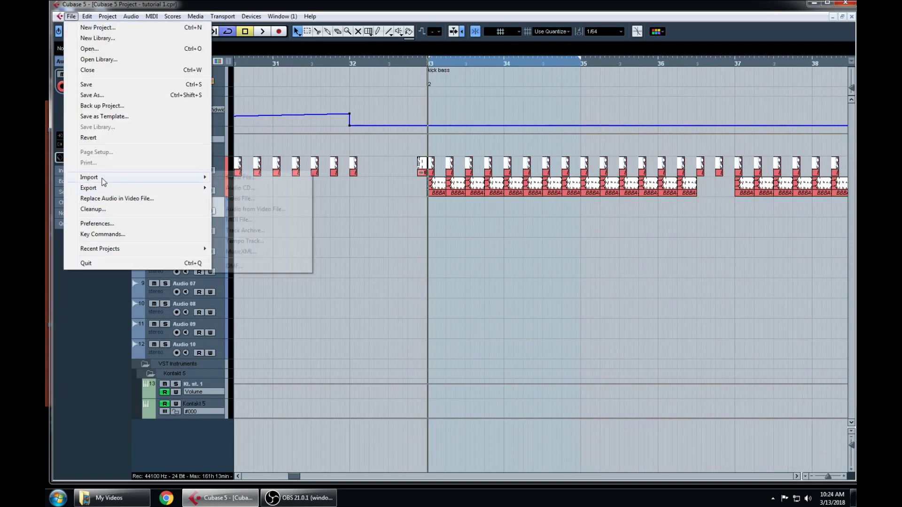
click(278, 181)
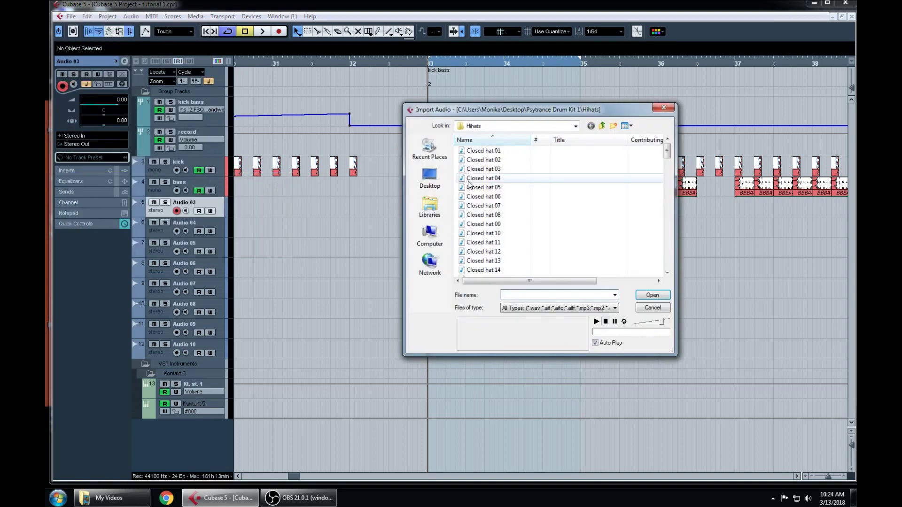
drag(667, 180, 620, 193)
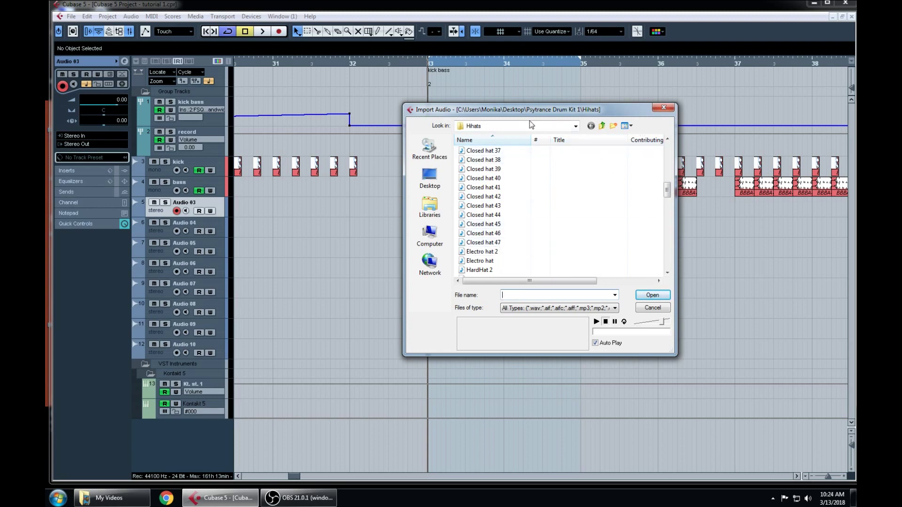
Audition the closed hat samples in the Hihats folder, from Closed hat 47 back to Closed hat 39
click(503, 243)
click(506, 234)
click(503, 223)
click(495, 243)
click(503, 223)
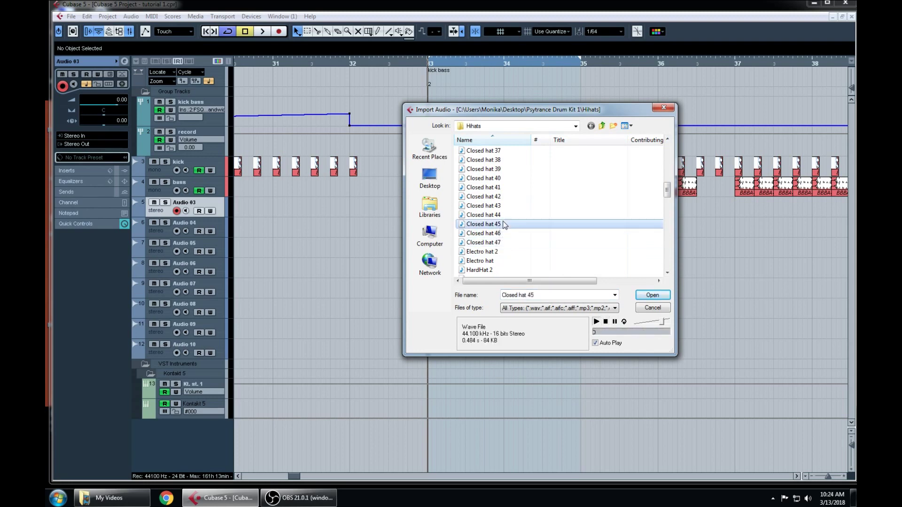
click(498, 207)
click(500, 196)
click(499, 187)
click(499, 178)
click(499, 169)
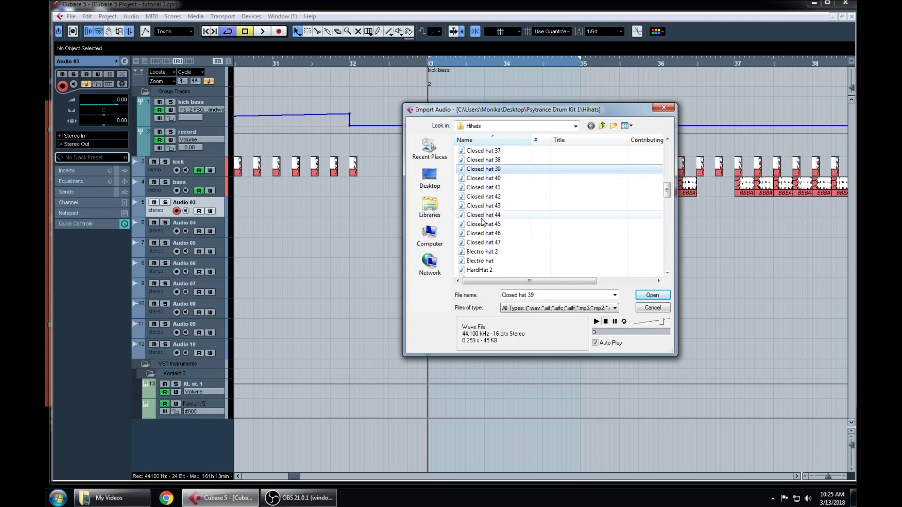
Import Closed hat 40 through Closed hat 47 onto separate tracks, creating new versions of files already in the pool
click(485, 243)
shift+click(491, 178)
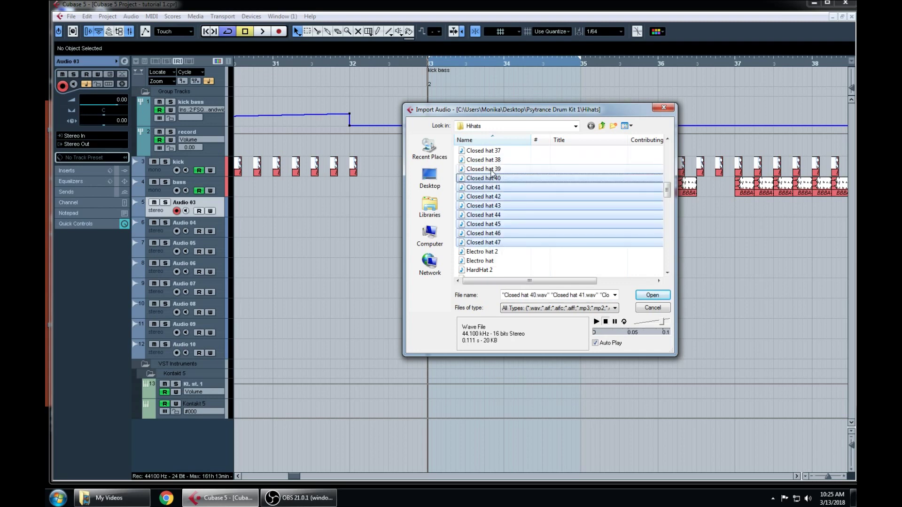
click(653, 294)
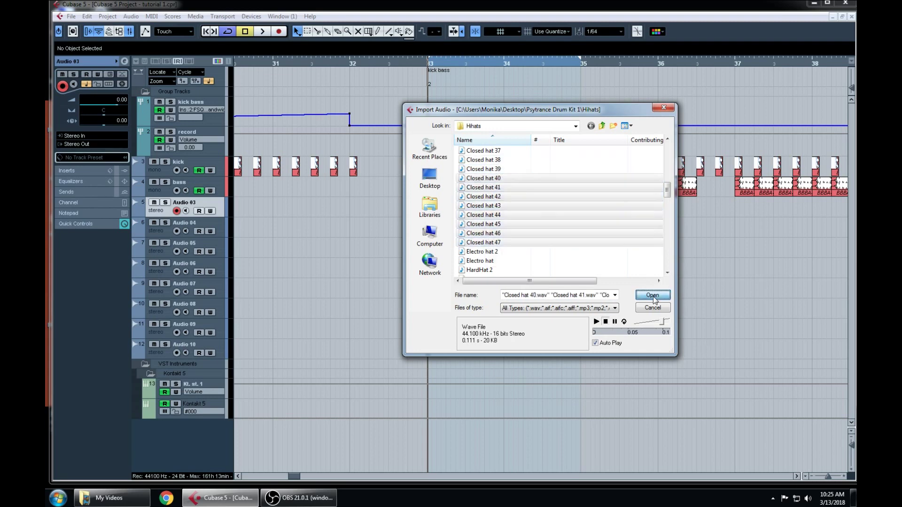
click(509, 305)
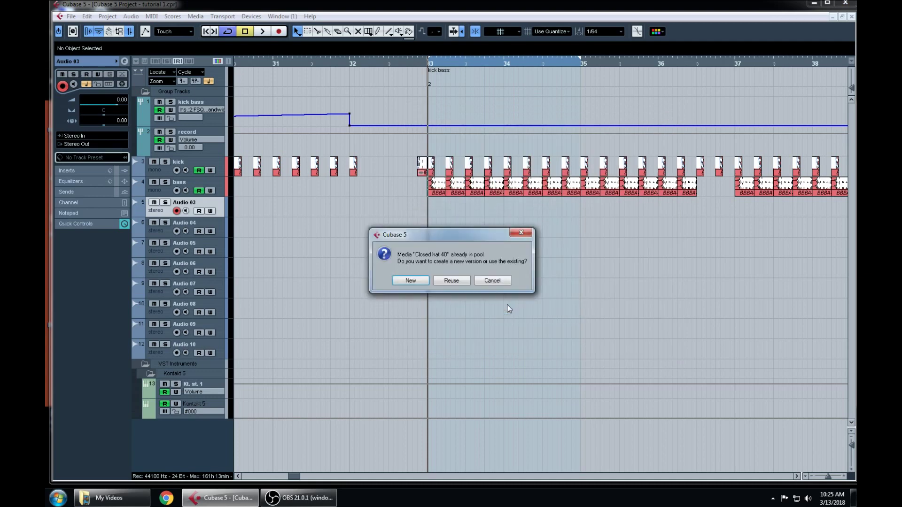
click(413, 282)
click(414, 282)
click(416, 281)
click(416, 281)
click(417, 281)
click(417, 281)
click(418, 281)
click(418, 281)
click(479, 281)
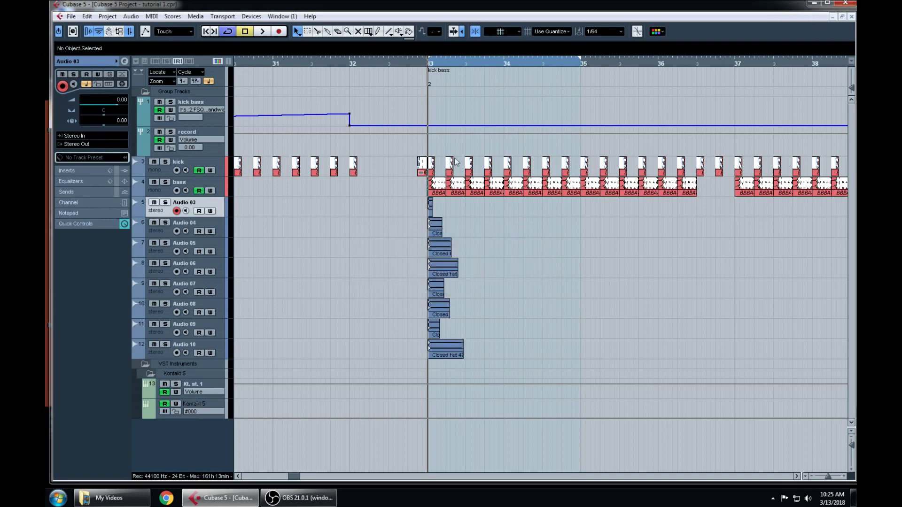
Align Closed hat 40 to the start of bar 33, move Closed hat 41 one sixteenth after it, and trim Closed hat 40 to a sixteenth
drag(414, 62, 417, 98)
drag(597, 210, 582, 214)
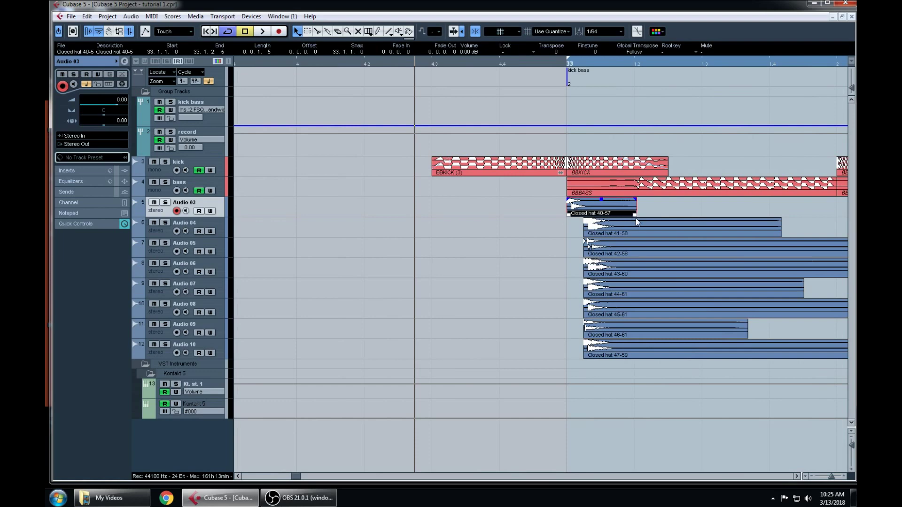
scroll(662, 217, down, 4)
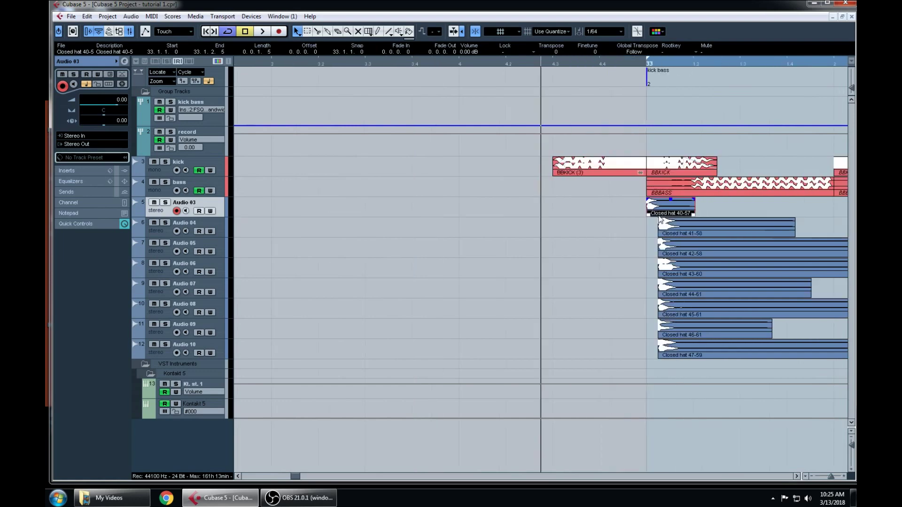
drag(622, 232, 633, 231)
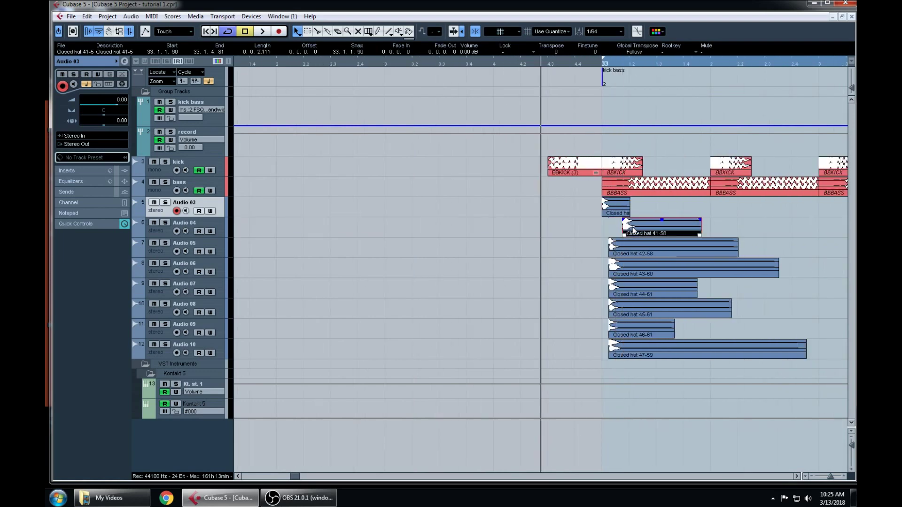
drag(619, 68, 619, 177)
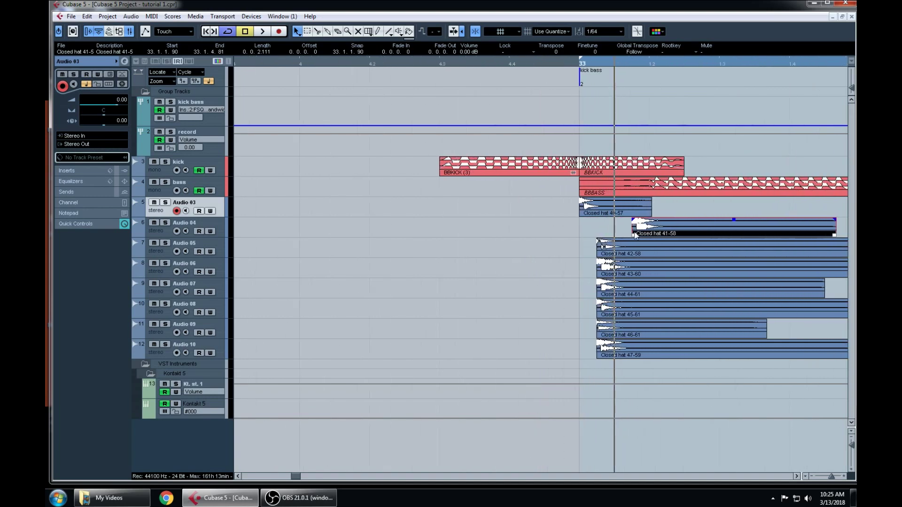
drag(658, 234, 648, 216)
click(644, 213)
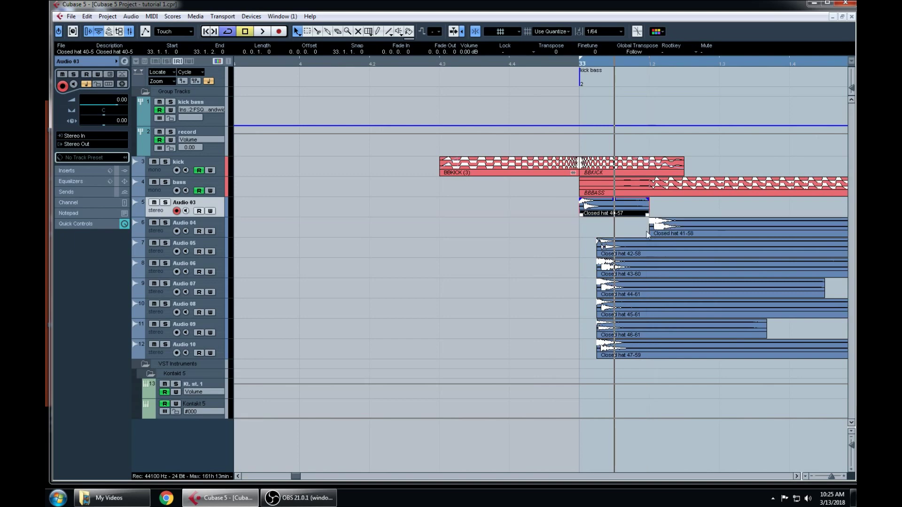
Move Closed hat 42 and Closed hat 43 to the third and fourth sixteenths of bar 33's first beat
drag(601, 250, 767, 252)
key(g)
key(g)
key(g)
key(g)
key(g)
key(g)
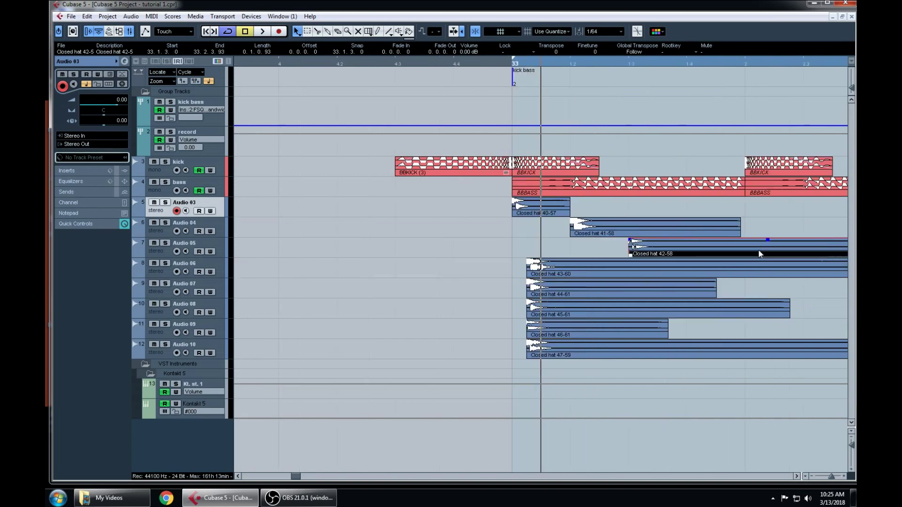
drag(552, 275, 616, 274)
Stagger Closed hat 44 through Closed hat 47 one after another across the second beat of bar 33
click(572, 294)
drag(572, 294, 659, 295)
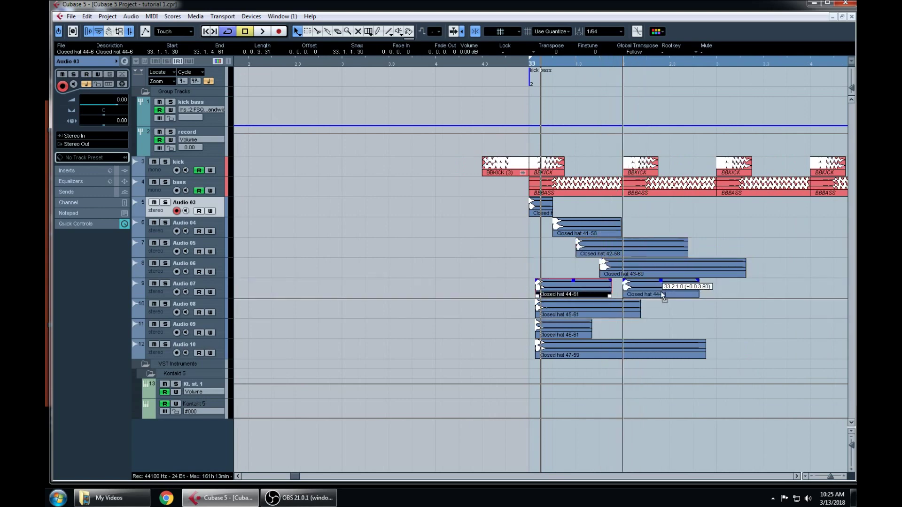
drag(554, 305, 664, 305)
drag(580, 325, 693, 335)
drag(624, 345, 756, 347)
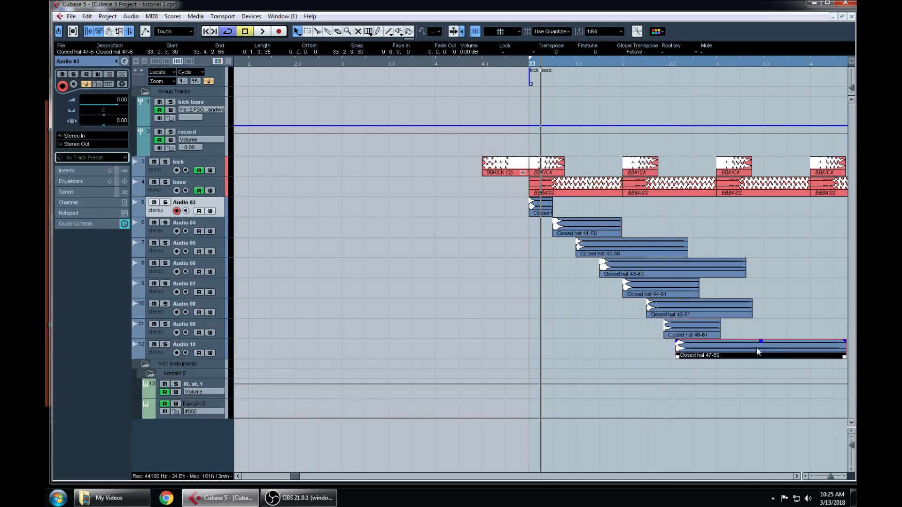
Trim the Closed hat 41 and Closed hat 42 events to one sixteenth each
key(g)
key(g)
key(g)
click(554, 235)
drag(581, 235, 561, 235)
click(620, 246)
drag(622, 247, 575, 257)
click(573, 258)
Trim the Closed hat 43, 44, 45 and 46 events to one sixteenth each
click(634, 264)
drag(660, 282, 602, 295)
click(601, 282)
click(657, 309)
drag(662, 310, 613, 311)
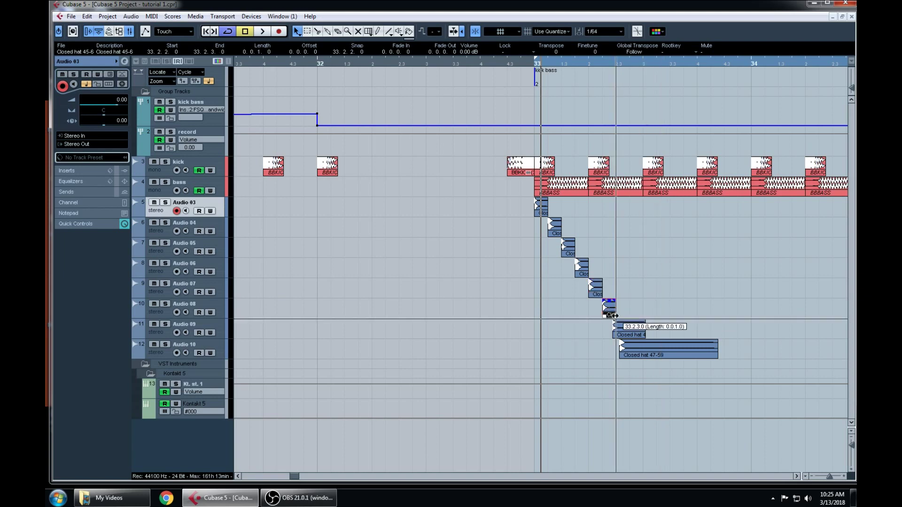
drag(614, 315, 630, 337)
click(624, 329)
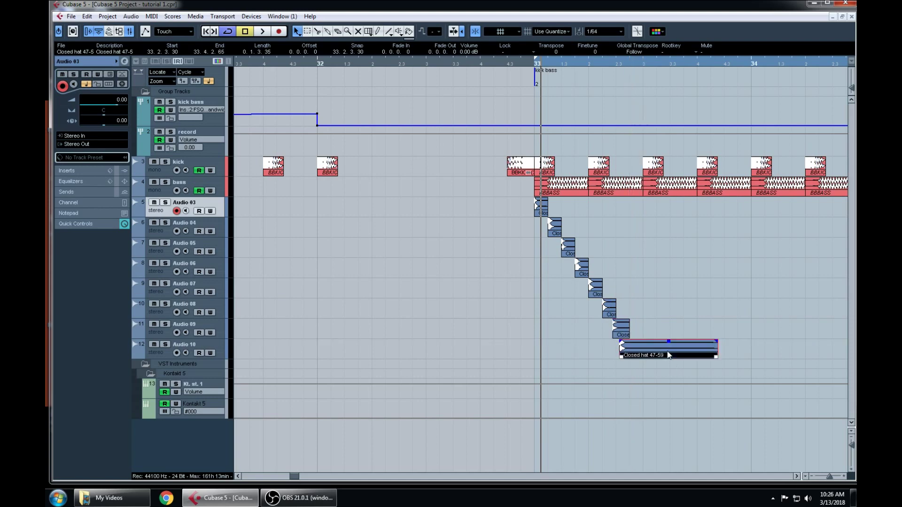
click(623, 329)
drag(629, 340, 626, 335)
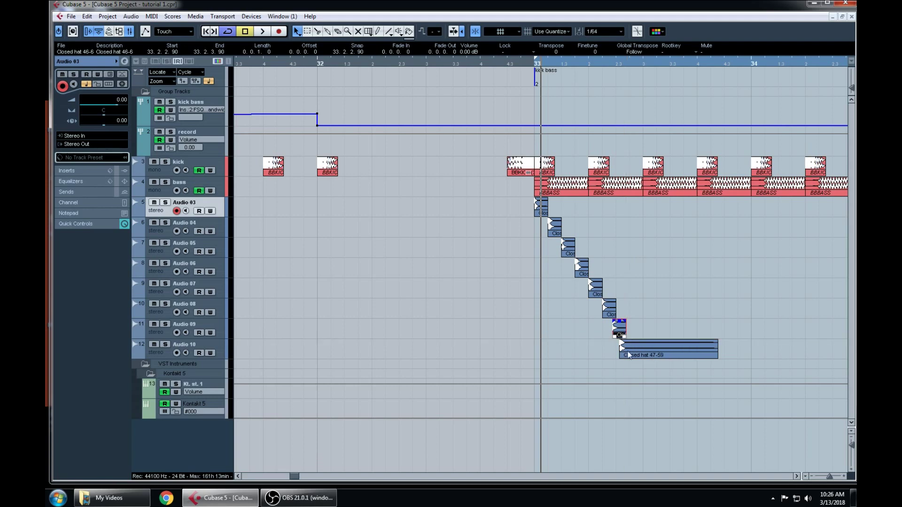
Move Closed hat 46 to 33.2.3.0 and fit Closed hat 47 into the sixteenth directly after it
drag(618, 66, 626, 279)
drag(611, 331, 633, 331)
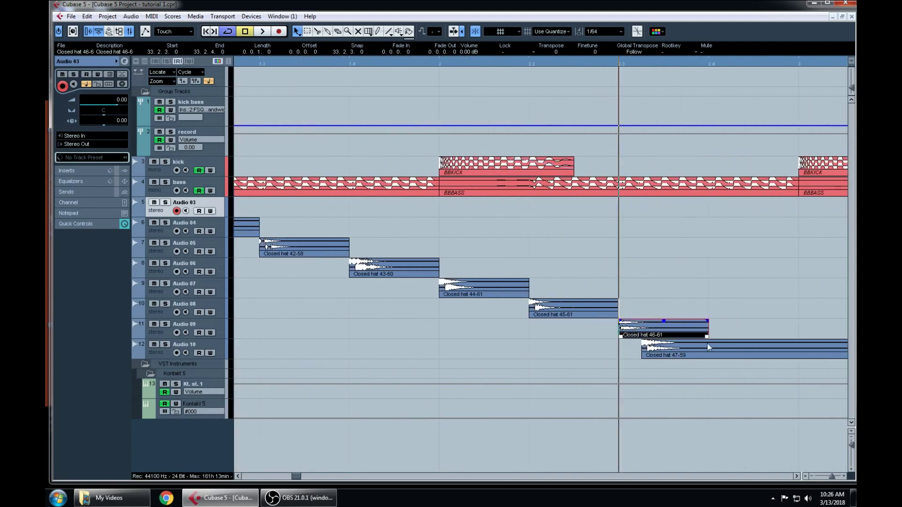
key(g)
key(g)
drag(585, 347, 603, 348)
Select all eight hat events, add a 0.0.0.51 fade-out to them and play the pattern from bar 33
drag(746, 356, 268, 202)
drag(414, 200, 402, 202)
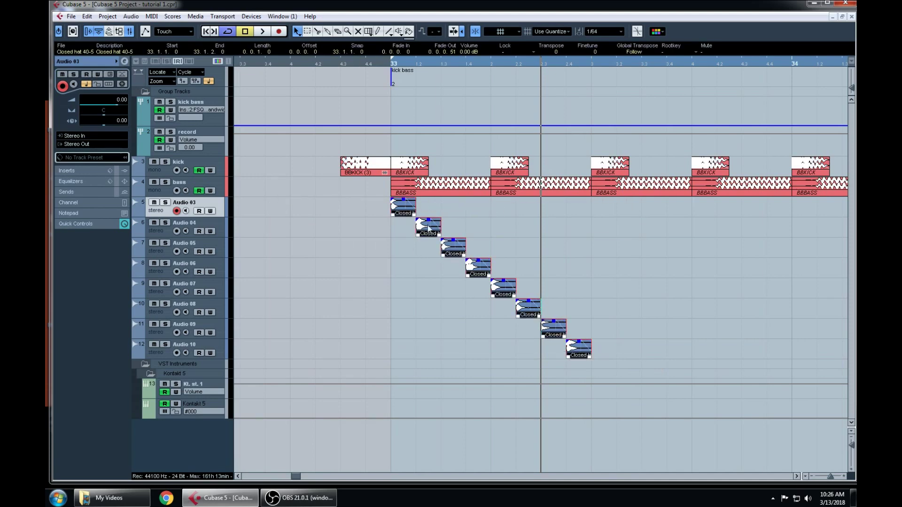
drag(379, 63, 379, 40)
key(space)
key(space)
Duplicate the eight-hat pattern three times to fill the loop up to bar 35, and play it back
drag(552, 359, 321, 215)
key(ctrl+d)
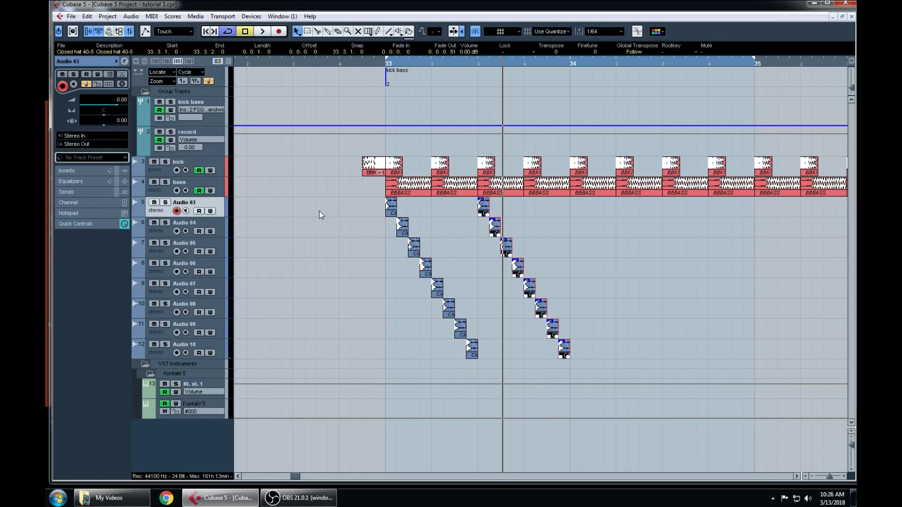
key(ctrl+d)
key(ctrl+d)
key(space)
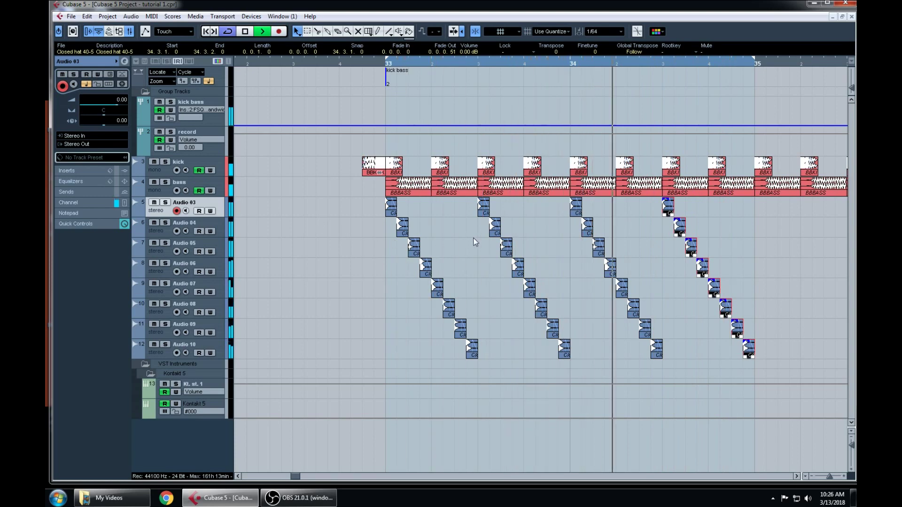
key(space)
Delete the last two hats, on Audio 09 and Audio 10, from the second repeat of the pattern
drag(583, 315, 550, 354)
key(Delete)
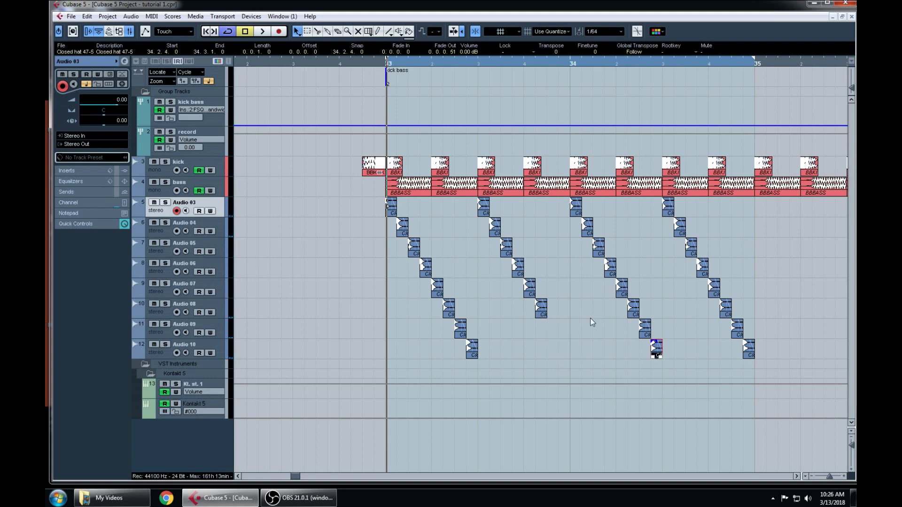
click(550, 311)
Shorten the second repeat's Closed hat 45 to 0.0.0.60 and copy it to 33.4.3.0
drag(529, 68, 520, 79)
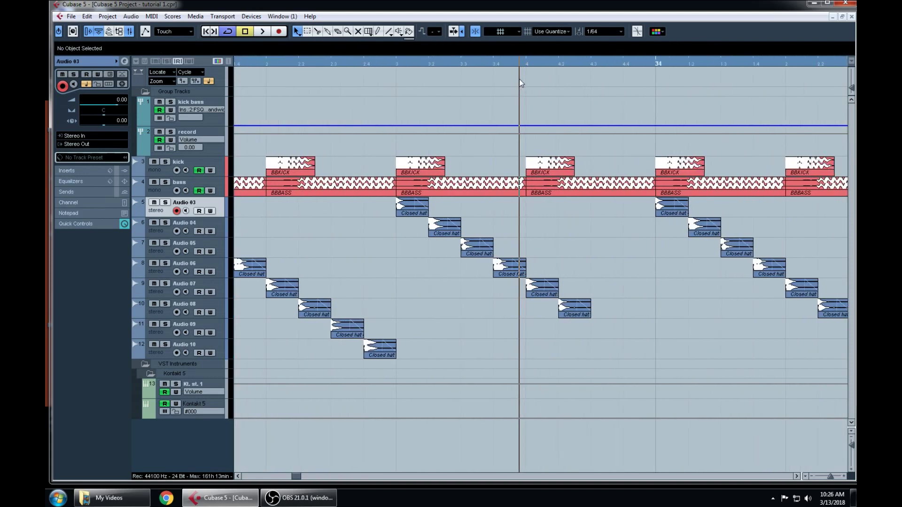
click(587, 314)
mouse_move(587, 316)
mouse_down()
mouse_move(574, 314)
mouse_move(598, 308)
mouse_up()
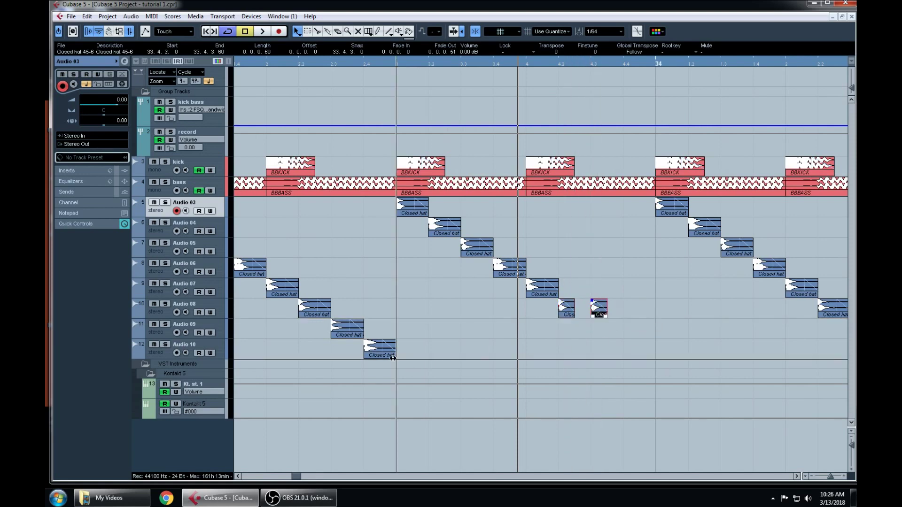
Copy Closed hat 47 to the end of bar 33 as two back-to-back 0.0.0.60 hits and play the loop
drag(380, 356, 639, 356)
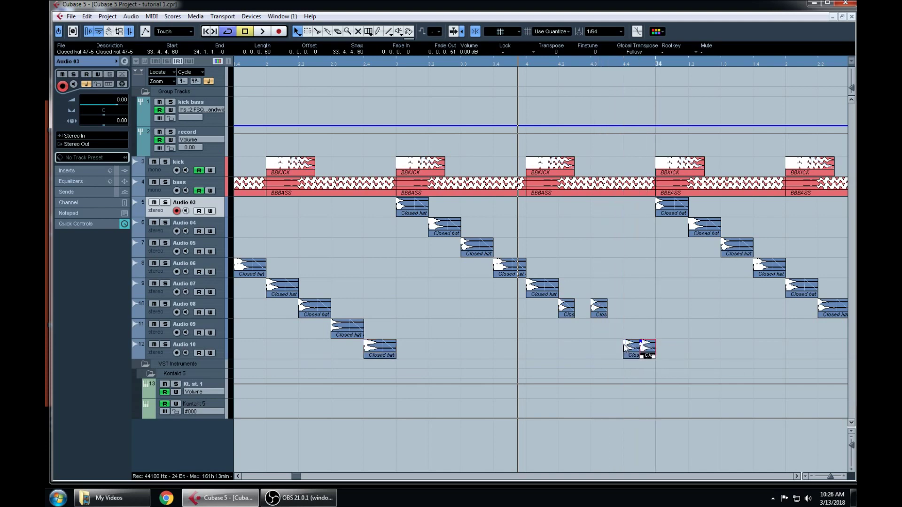
key(g)
key(g)
key(g)
key(space)
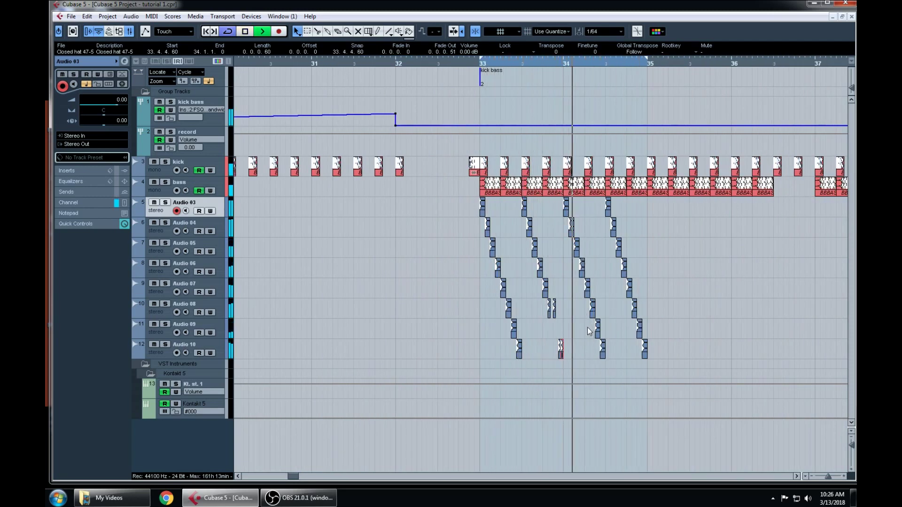
key(space)
drag(629, 63, 629, 84)
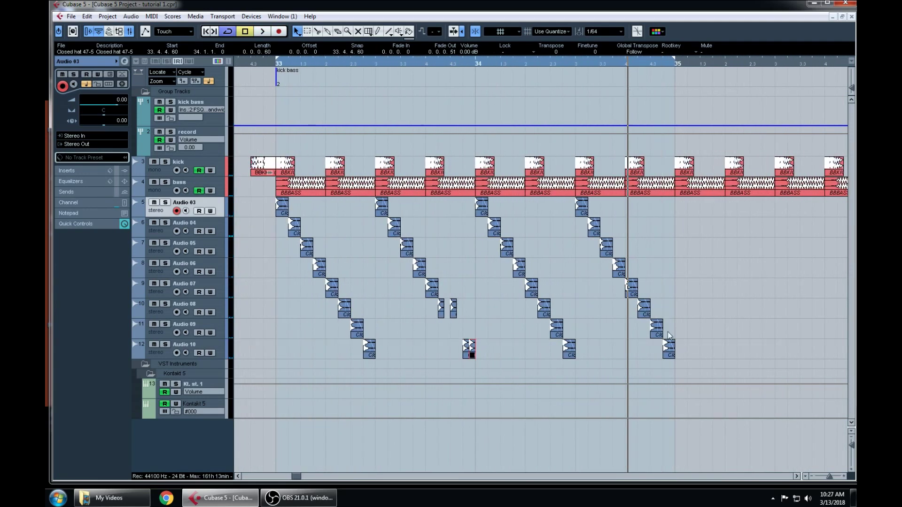
Replace the fourth repeat's last three hats with three more copies of its Audio 07 hat up to bar 35, and play the loop
drag(644, 282, 707, 370)
key(Delete)
click(631, 289)
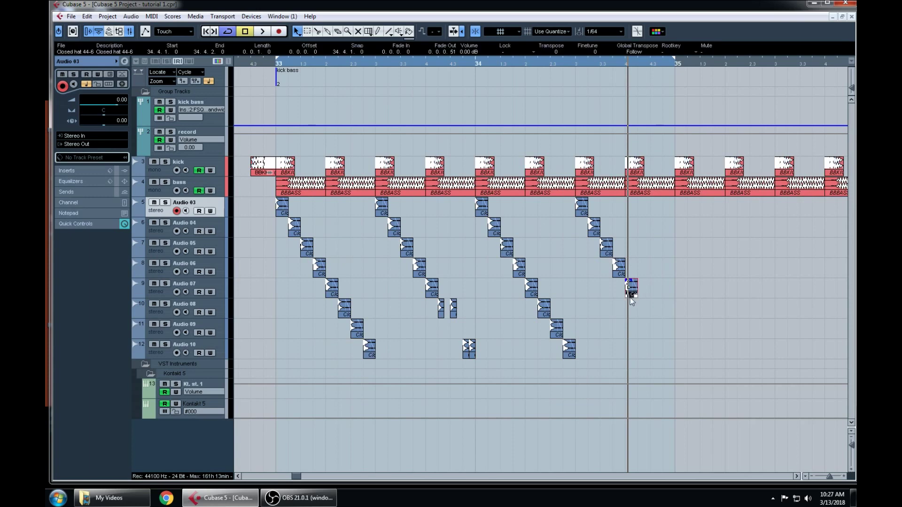
key(space)
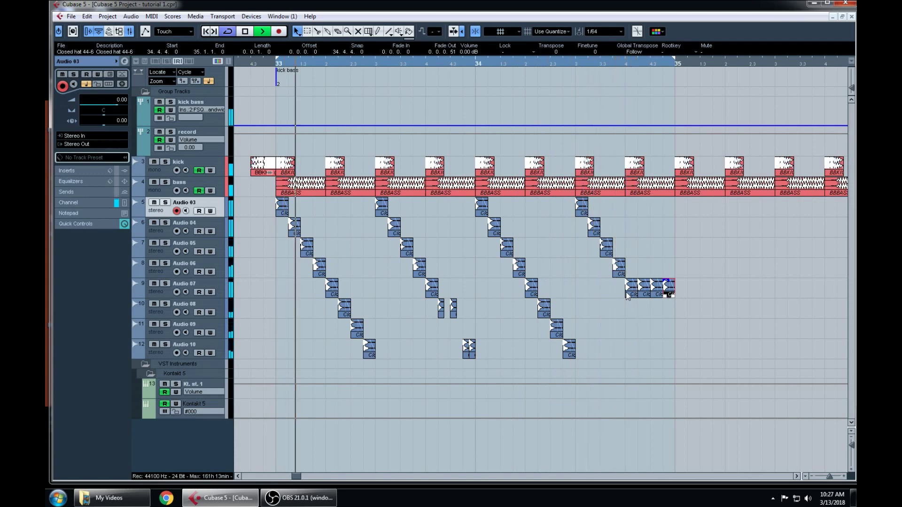
key(g)
key(g)
key(g)
key(g)
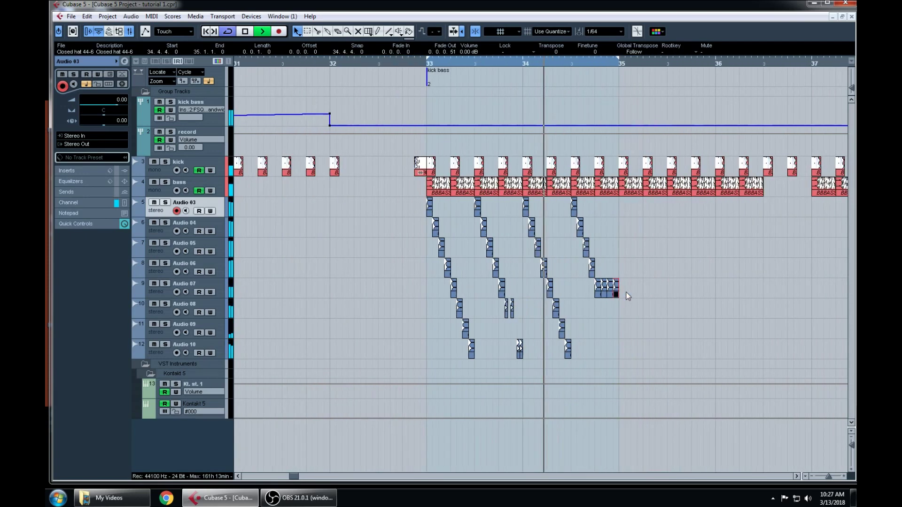
key(g)
key(g)
key(g)
key(space)
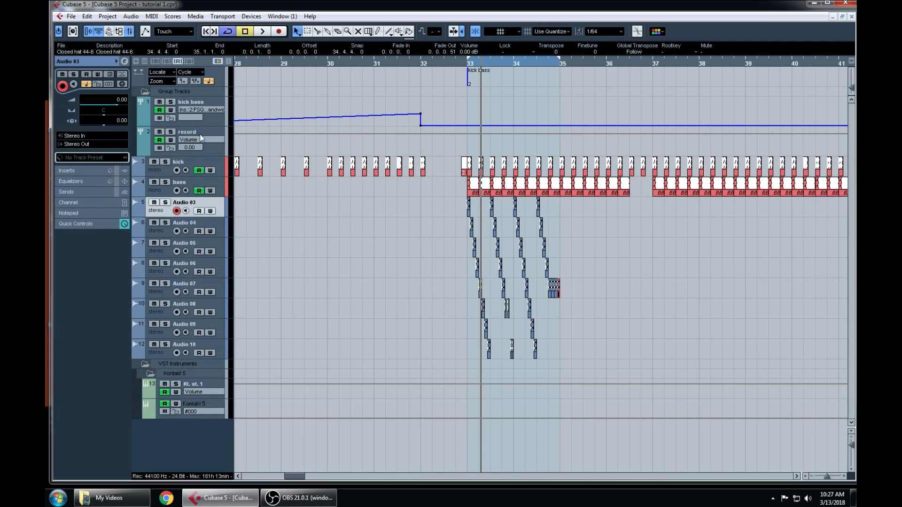
Add one stereo group channel track below the record group and name it hhs group
right_click(211, 147)
mouse_move(281, 152)
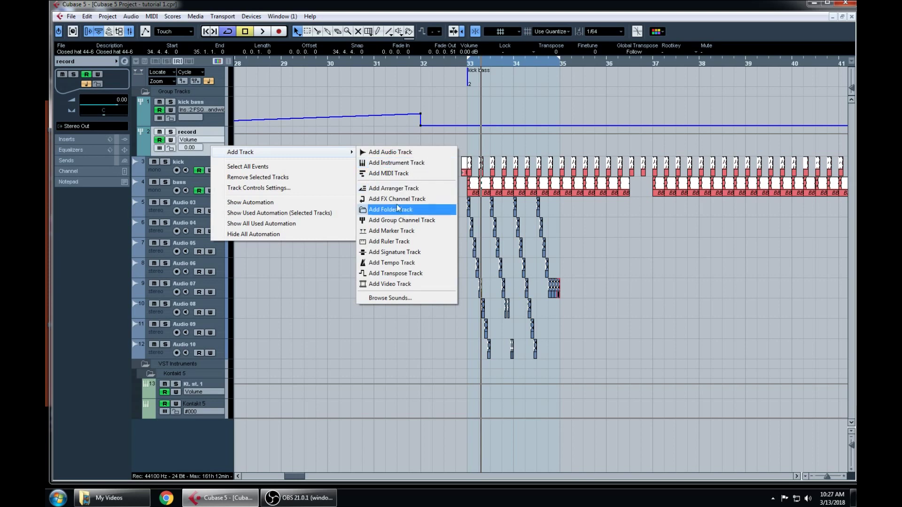
click(391, 222)
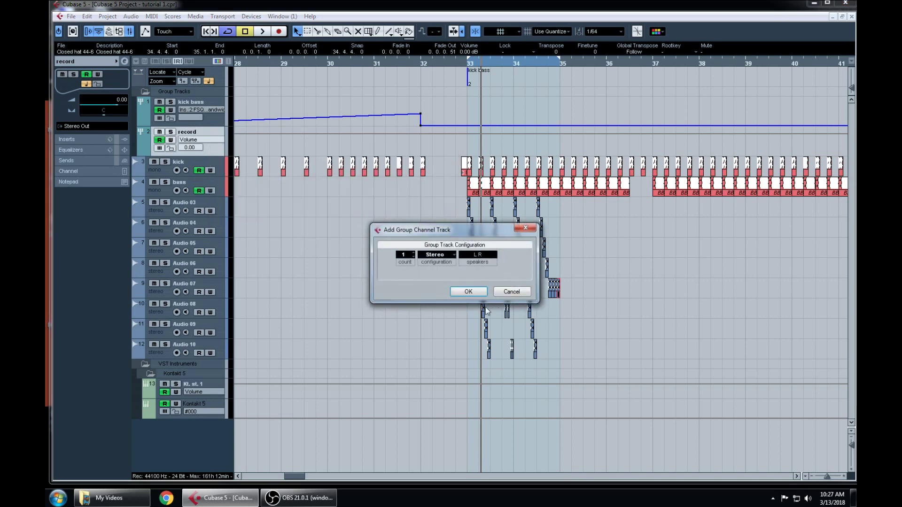
click(468, 292)
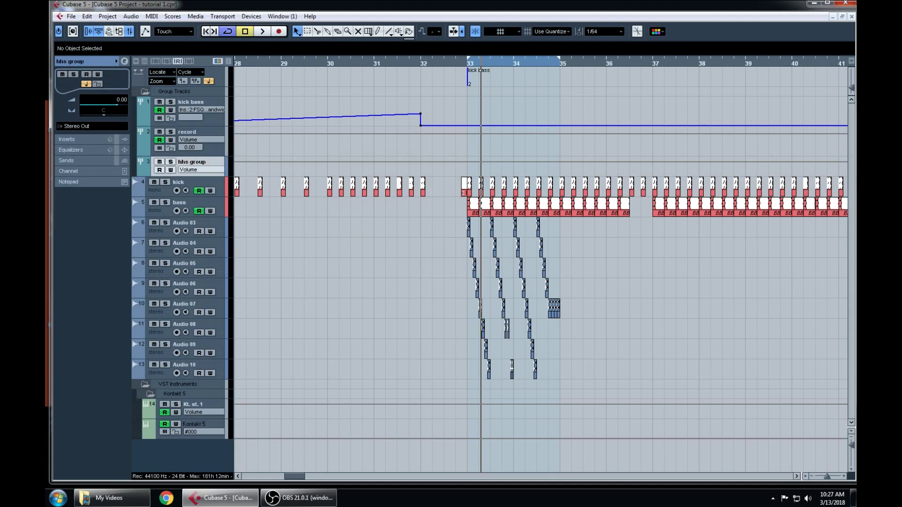
Route the outputs of Audio 03 and Audio 04 to the hhs group
click(218, 226)
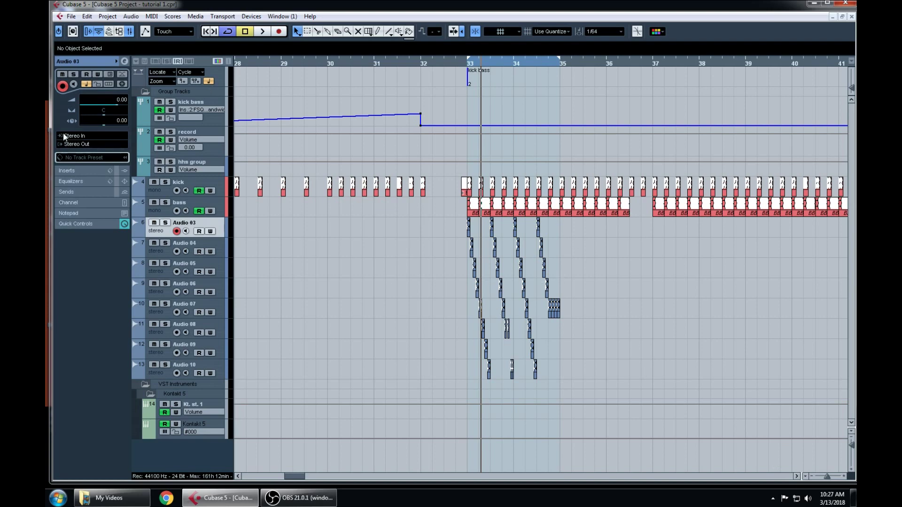
click(77, 143)
mouse_move(92, 205)
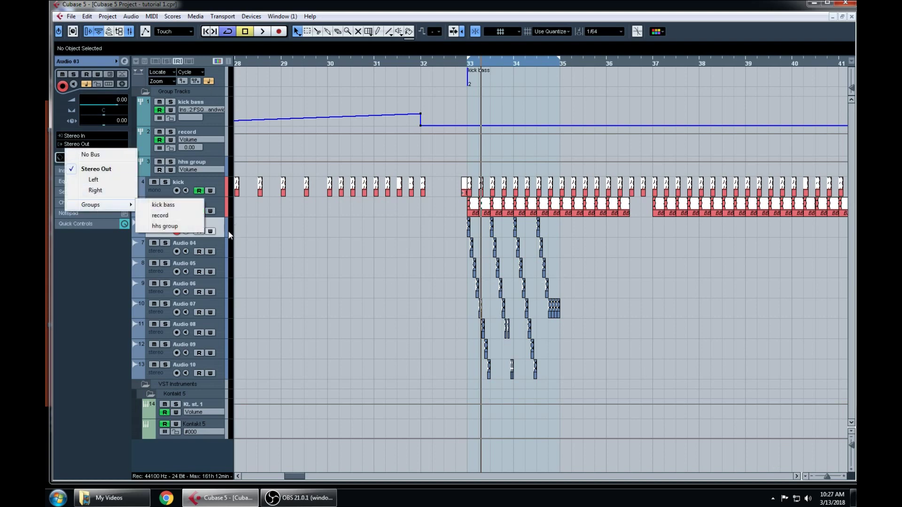
click(173, 227)
key(Down)
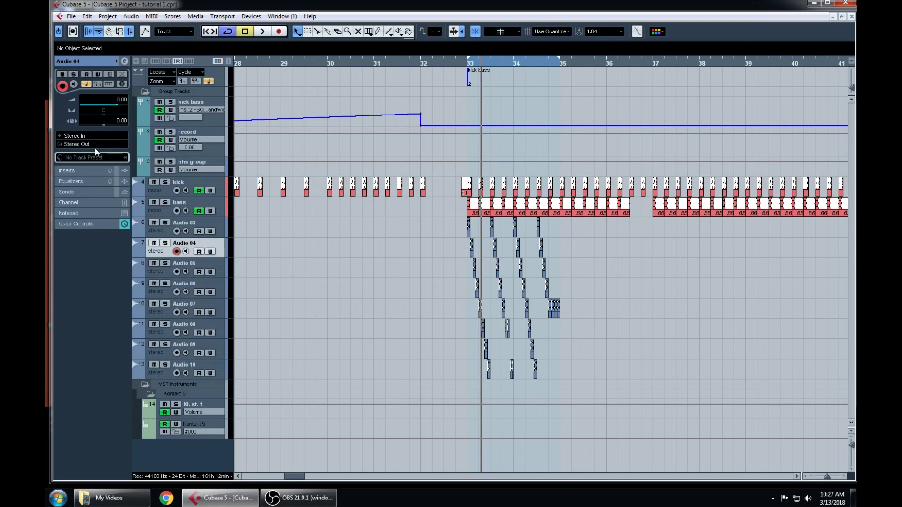
click(96, 144)
mouse_move(97, 208)
click(173, 226)
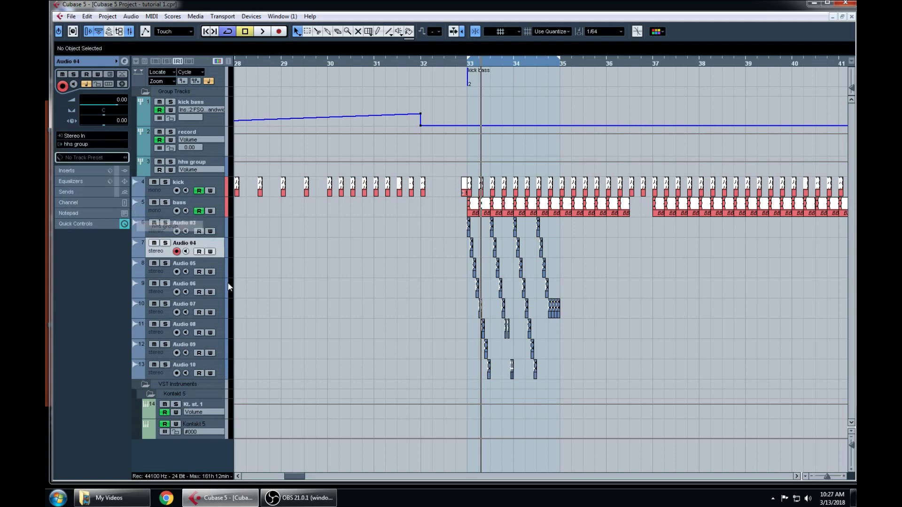
Route the outputs of Audio 05 and Audio 06 to the hhs group
key(Down)
click(78, 145)
mouse_move(97, 205)
click(175, 226)
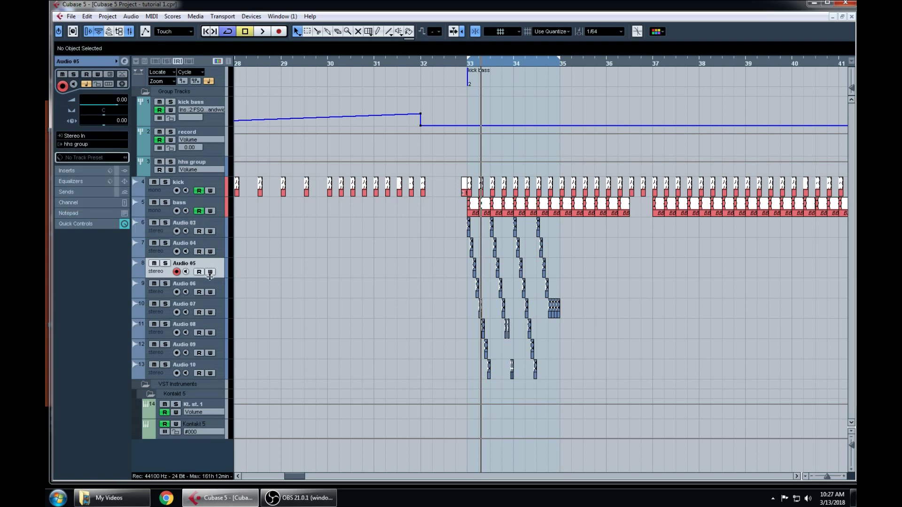
key(Down)
click(101, 145)
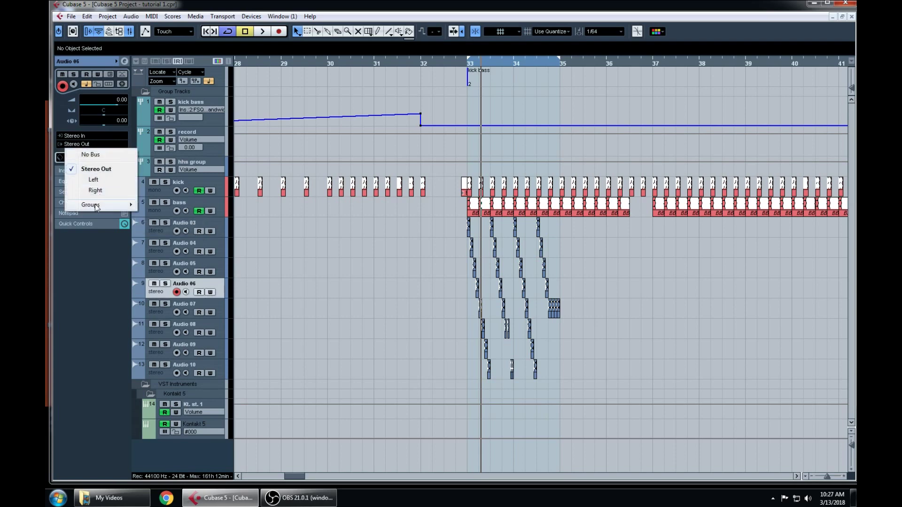
mouse_move(94, 205)
click(171, 228)
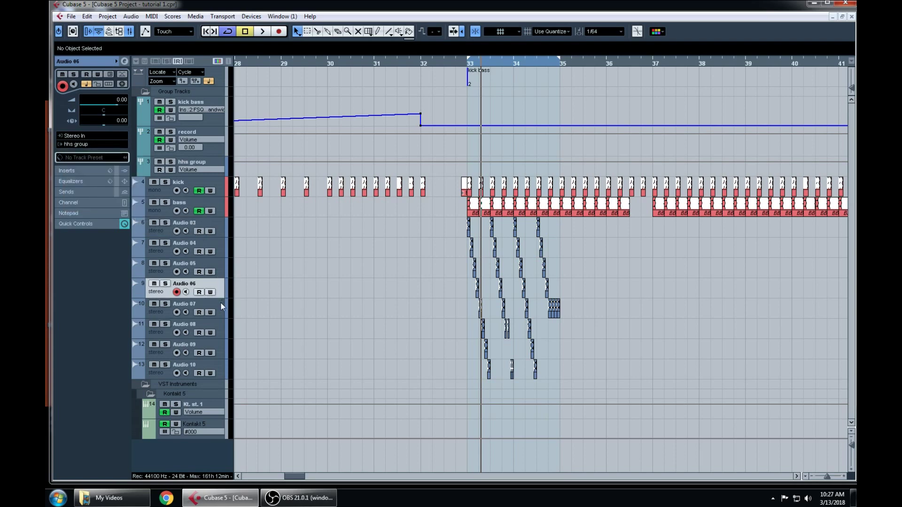
Route the outputs of Audio 07 and Audio 08 to the hhs group
key(Down)
click(91, 144)
mouse_move(94, 205)
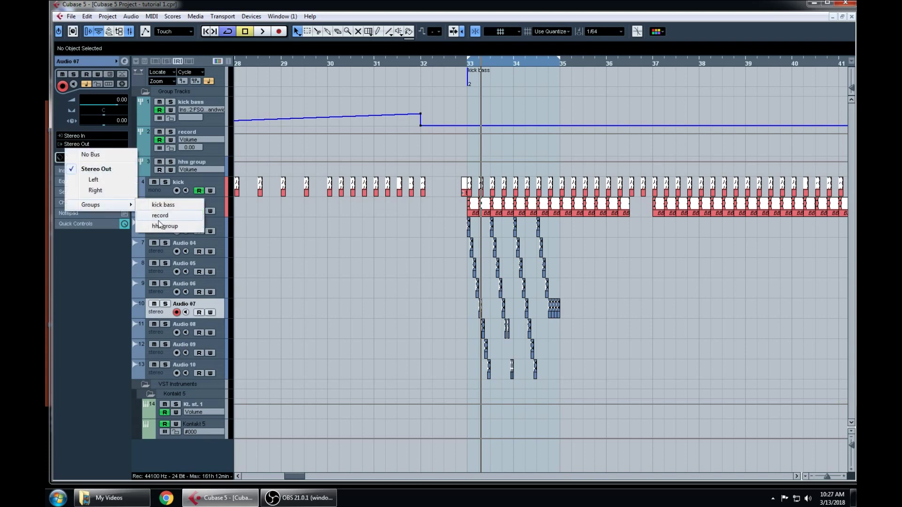
click(172, 228)
key(Down)
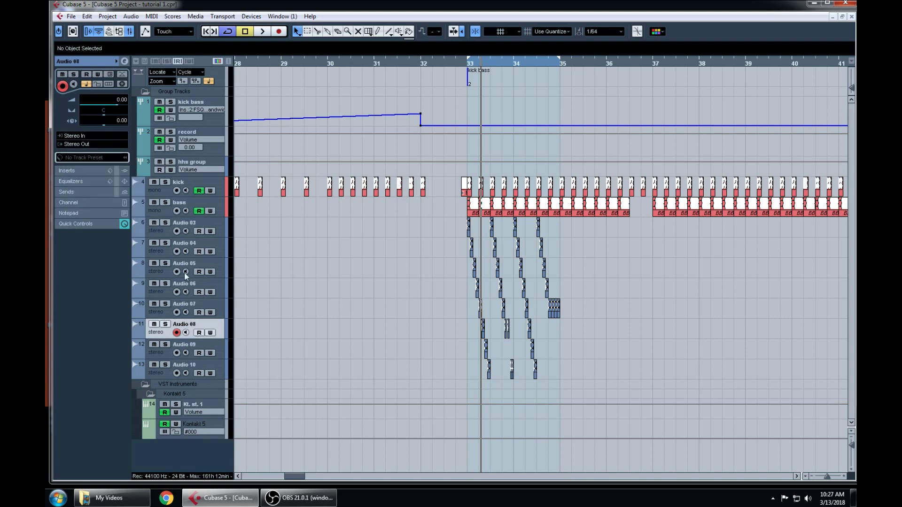
click(106, 148)
mouse_move(108, 206)
click(170, 227)
Route the outputs of Audio 09 and Audio 10 to the hhs group
key(Down)
click(87, 145)
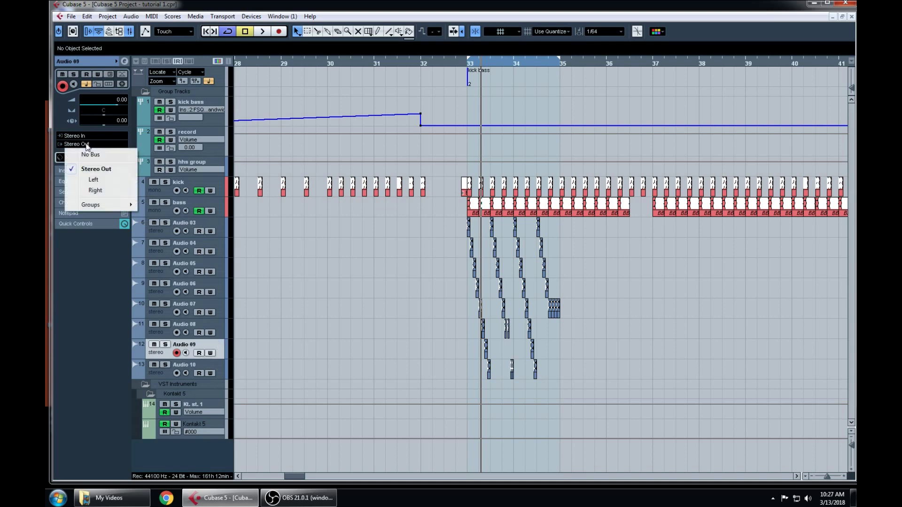
mouse_move(112, 203)
click(174, 228)
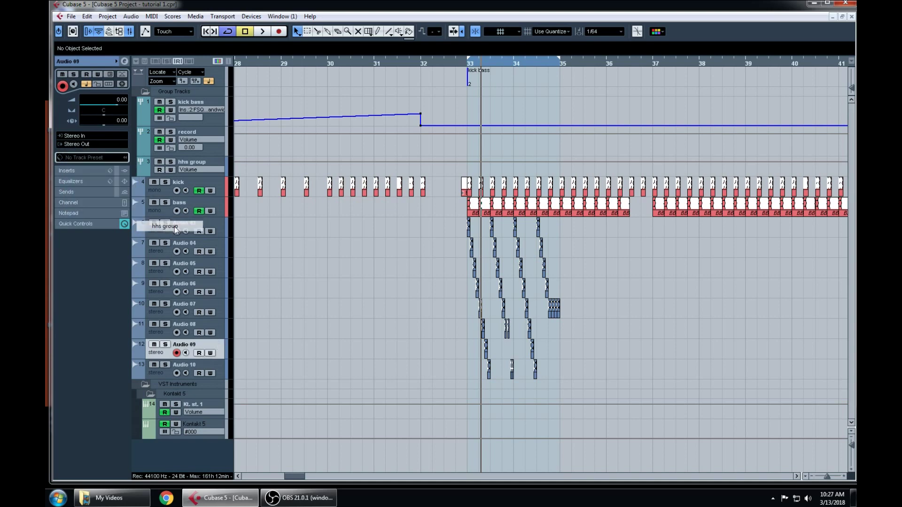
click(218, 367)
click(108, 144)
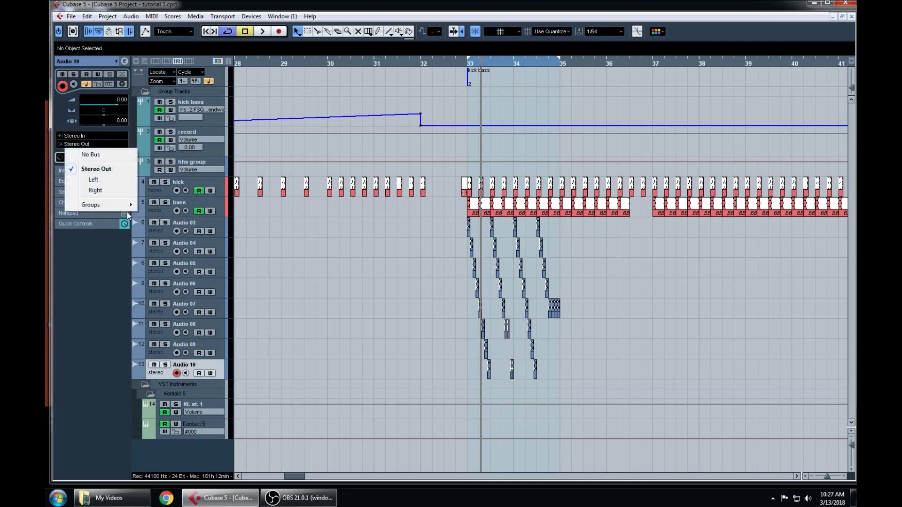
mouse_move(132, 207)
click(158, 227)
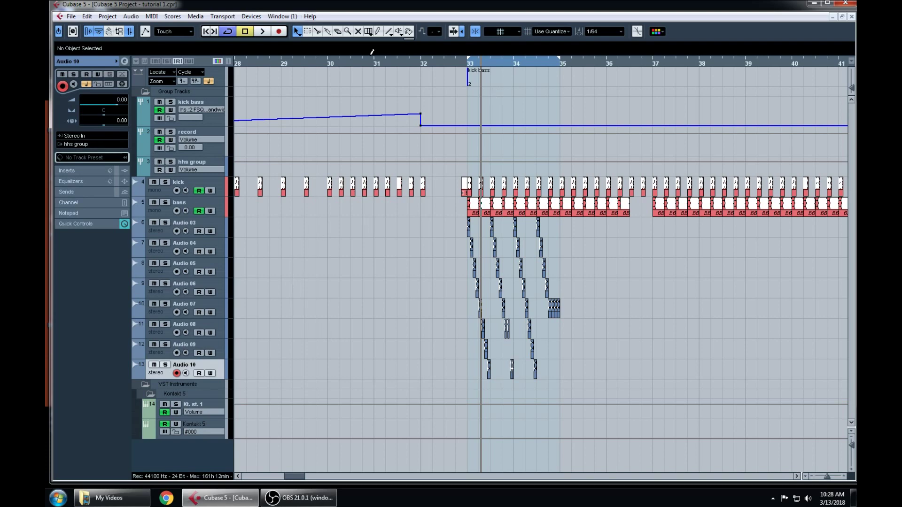
Solo the hhs group and load FabFilter Pro-Q 2 into the sixth insert slot of Audio 07
drag(459, 64, 459, 135)
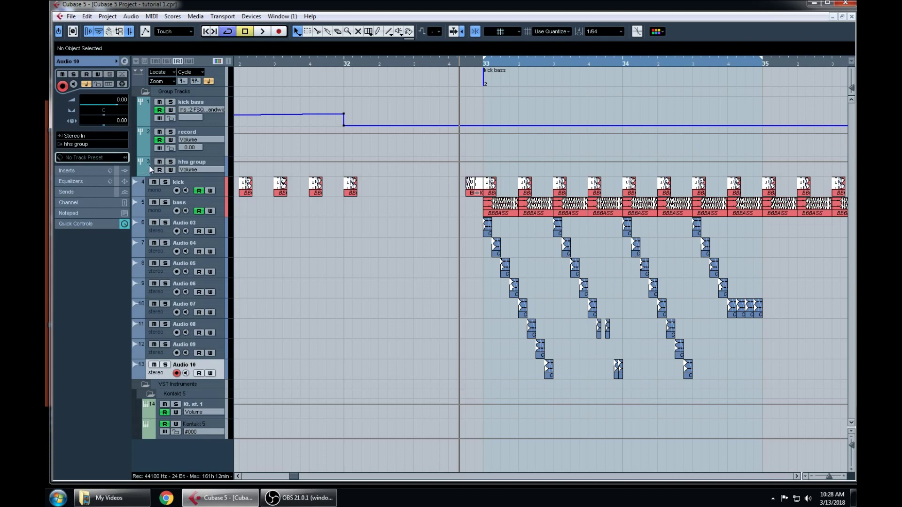
click(172, 162)
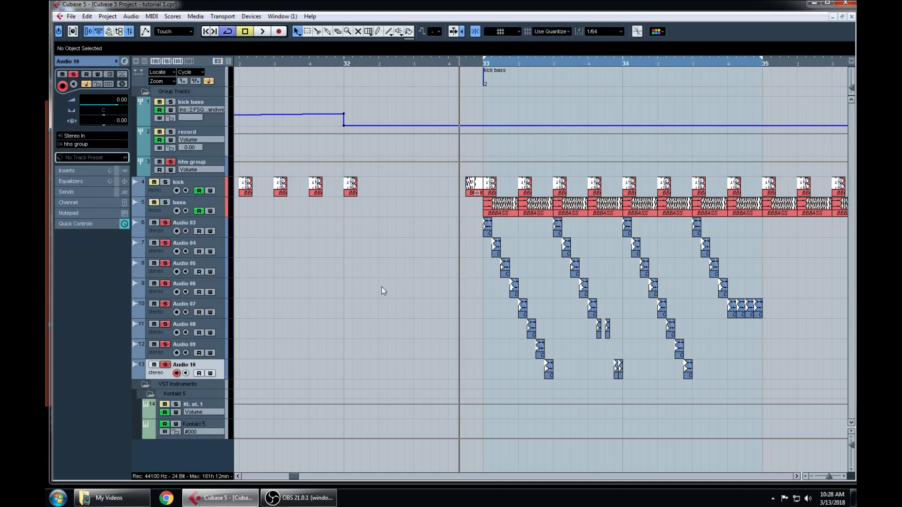
click(213, 307)
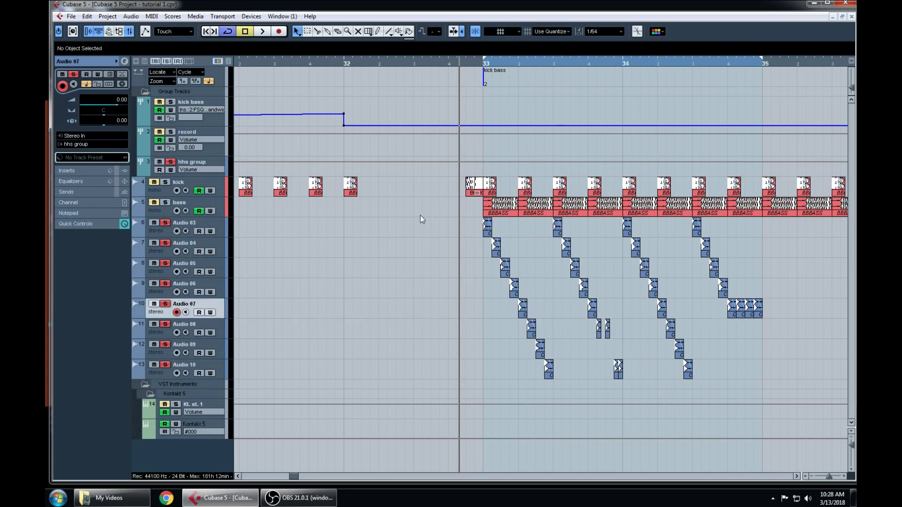
click(124, 61)
click(275, 252)
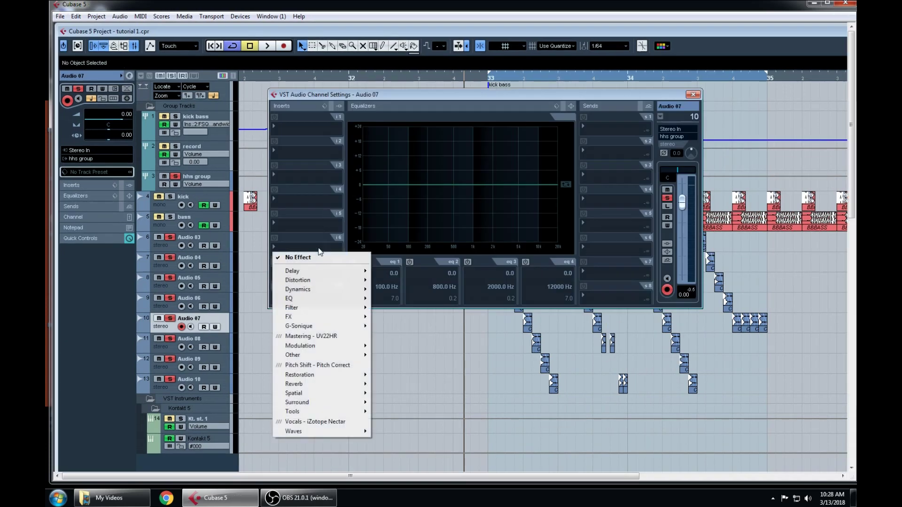
mouse_move(347, 322)
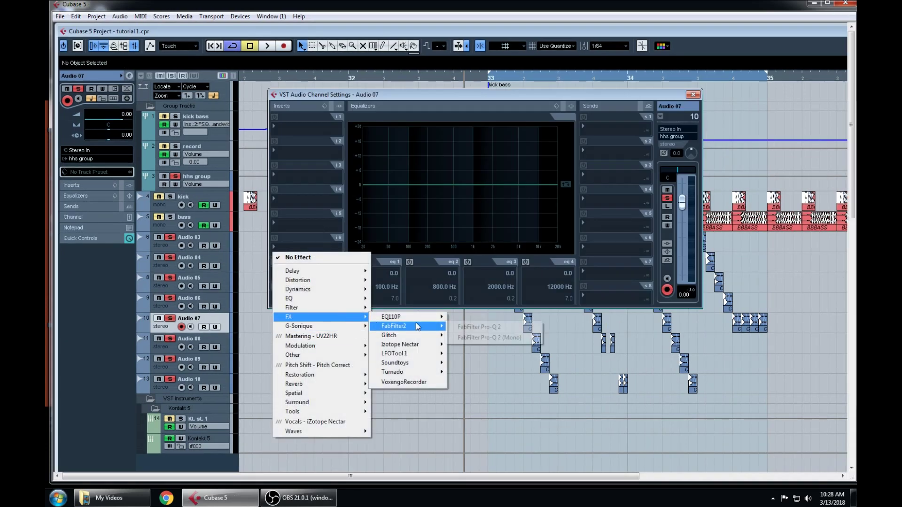
mouse_move(411, 326)
click(469, 329)
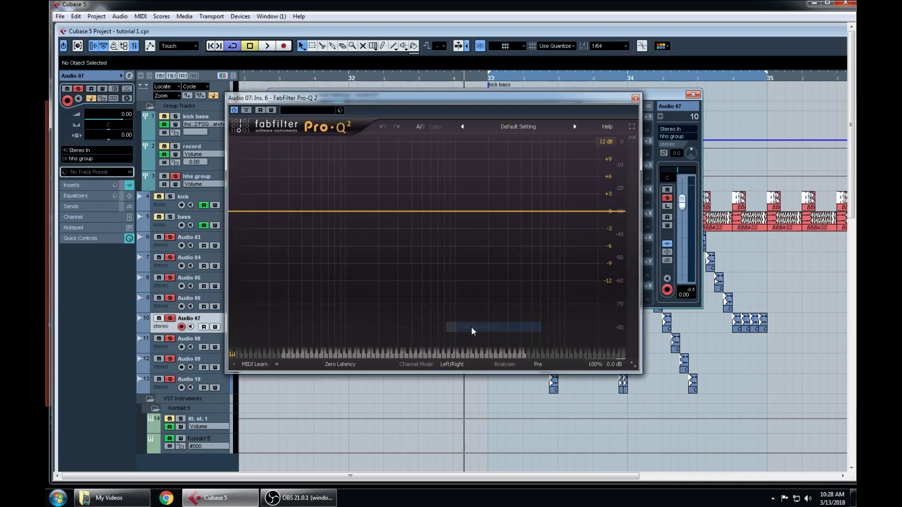
Add a Low Cut band with a 48 dB/oct slope at about 2060 Hz, and move the equalizer window clear of the track list
drag(381, 212, 385, 258)
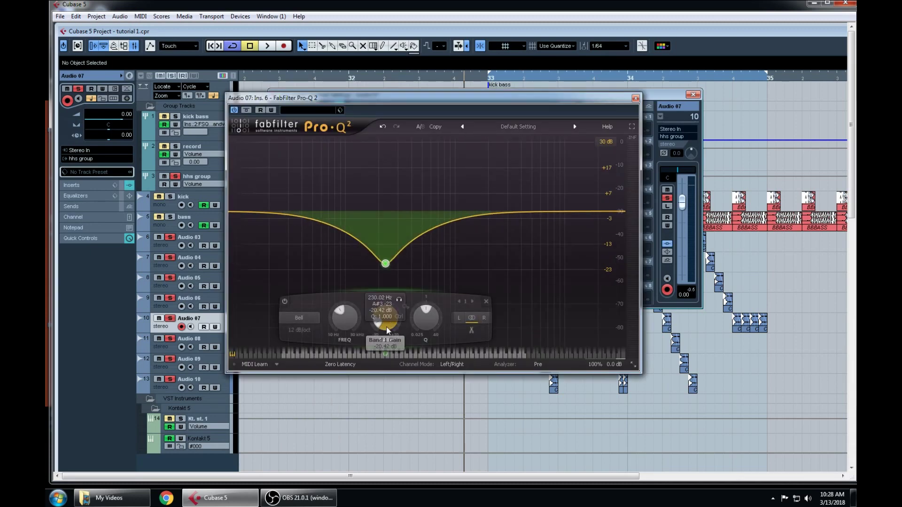
click(303, 319)
click(303, 353)
click(299, 330)
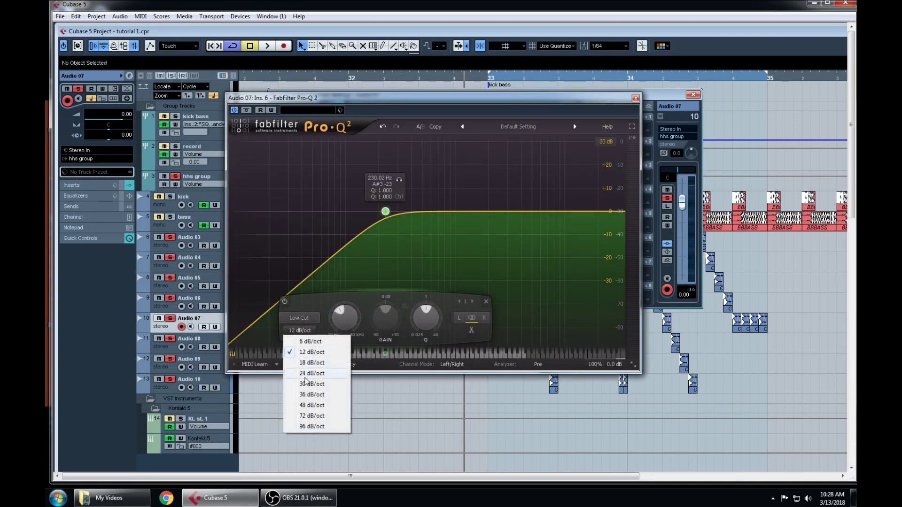
click(308, 405)
drag(347, 316, 370, 281)
drag(550, 96, 705, 93)
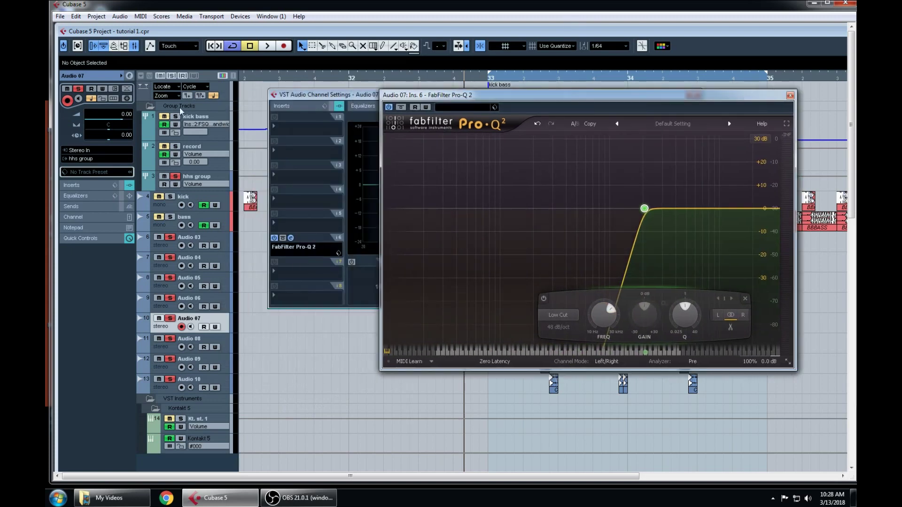
Solo only Audio 07 and raise the low cut frequency to about 3136 Hz during playback
click(172, 76)
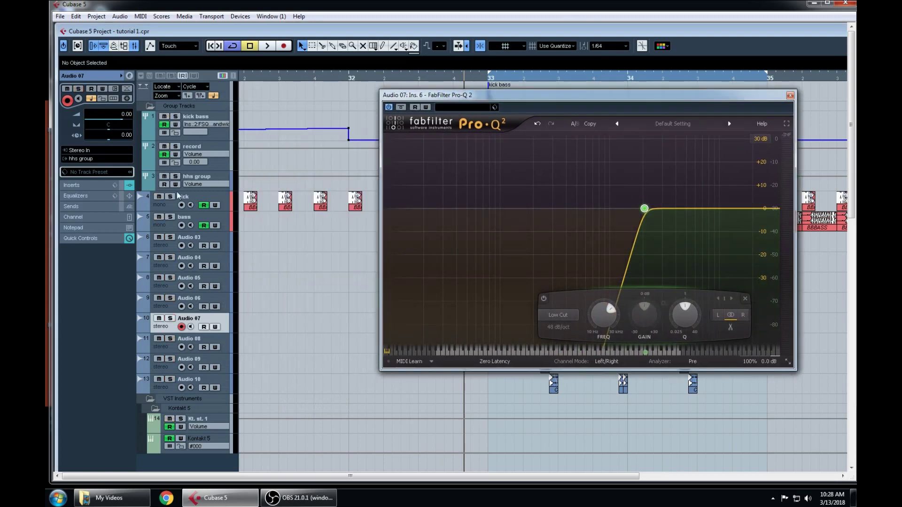
click(170, 319)
key(space)
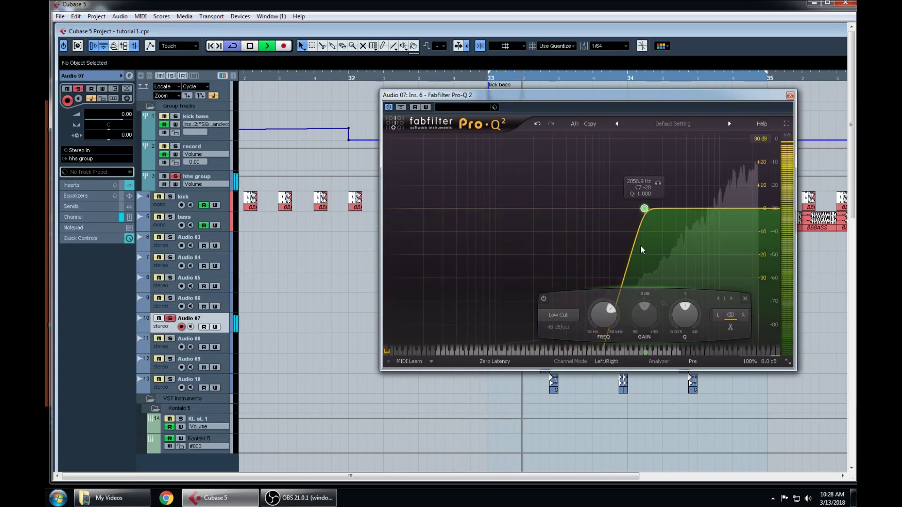
drag(645, 352, 664, 352)
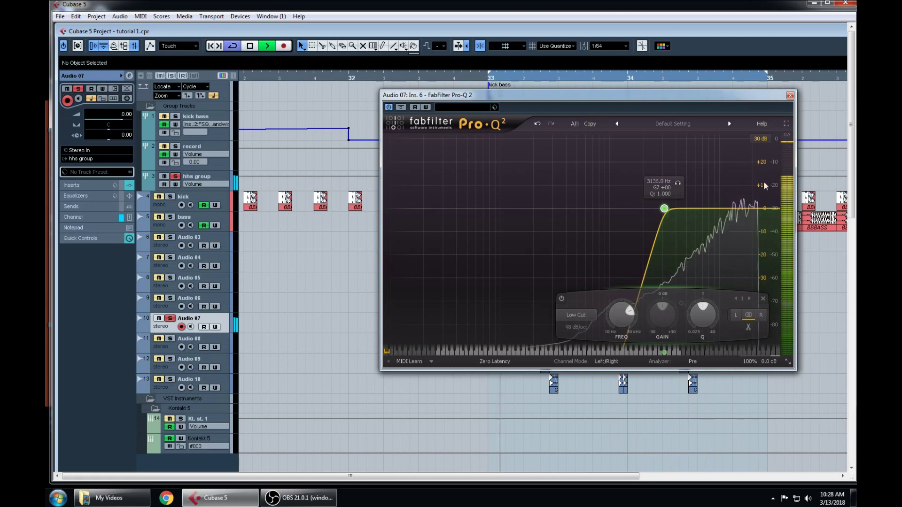
Add a high shelf at 30000 Hz with about -10.2 dB gain, and a narrow bell above 11 kHz boosted to +30 dB
double_click(776, 210)
drag(776, 210, 780, 233)
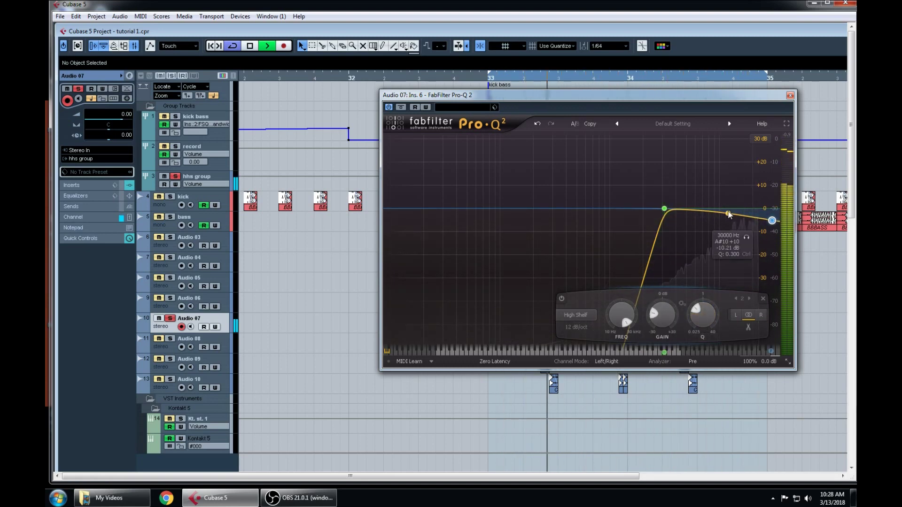
drag(715, 213, 725, 183)
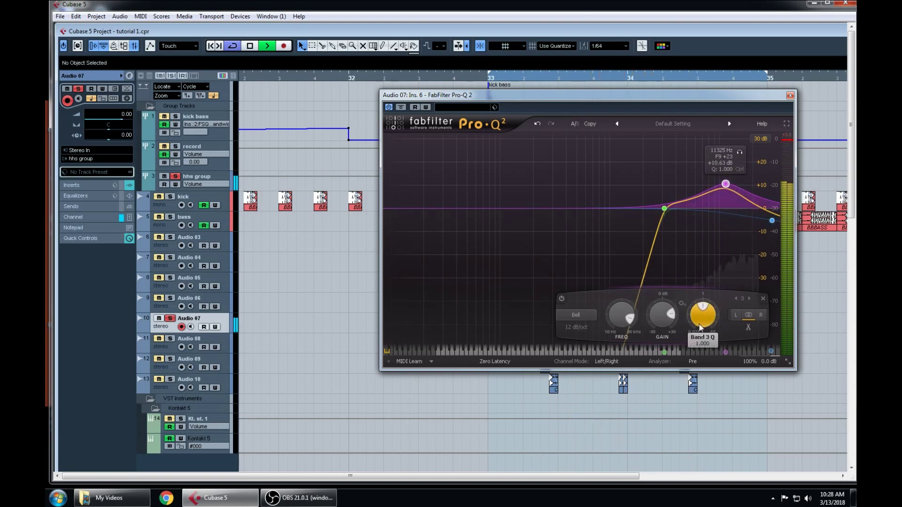
drag(703, 316, 756, 150)
drag(725, 184, 739, 121)
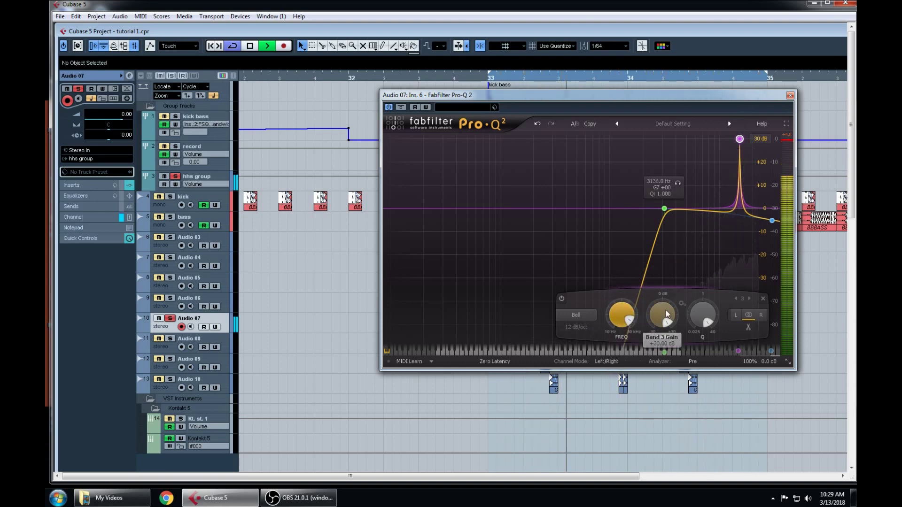
Set the narrow 15200 Hz bell on Audio 07 to -30 dB gain, slightly reduce the high shelf's cut, and close the equalizer
drag(663, 317, 730, 481)
key(space)
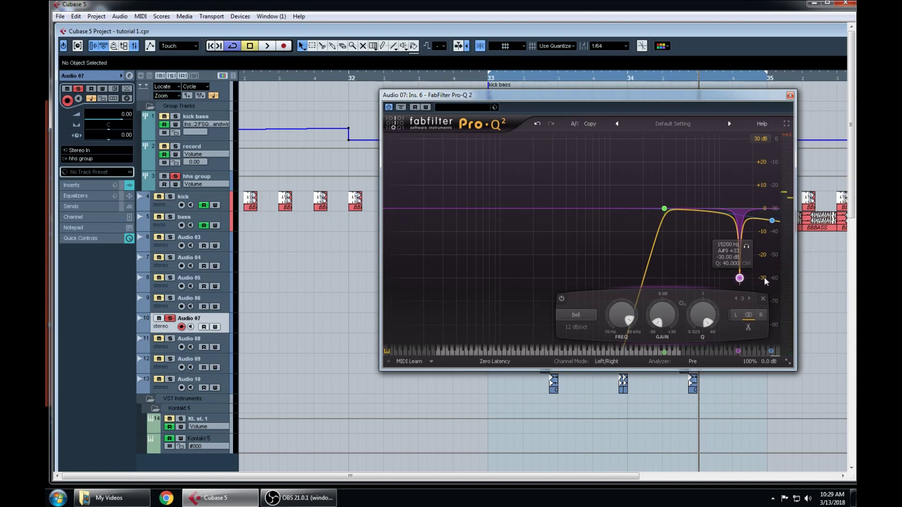
drag(773, 220, 777, 215)
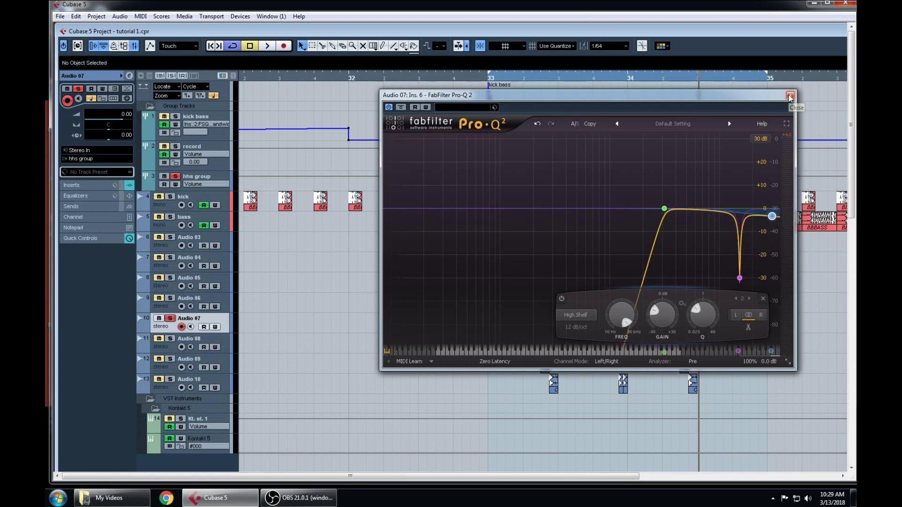
mouse_move(740, 279)
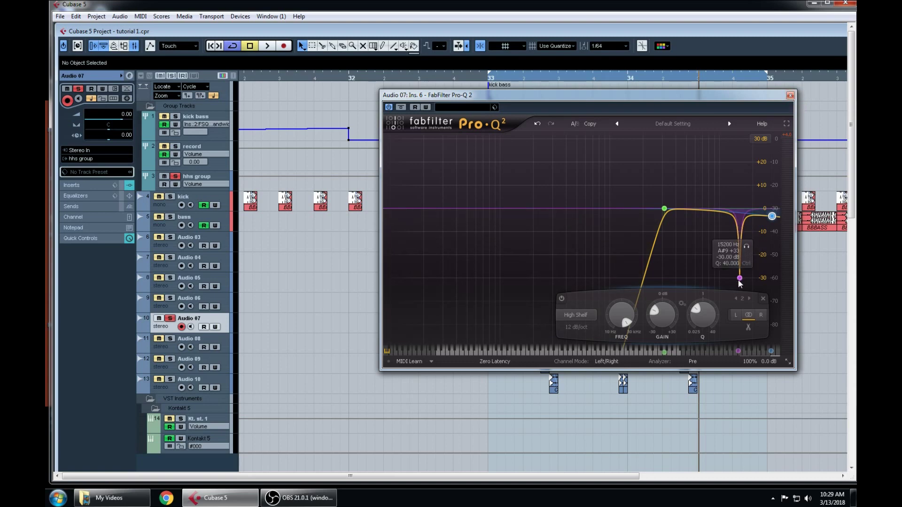
click(790, 95)
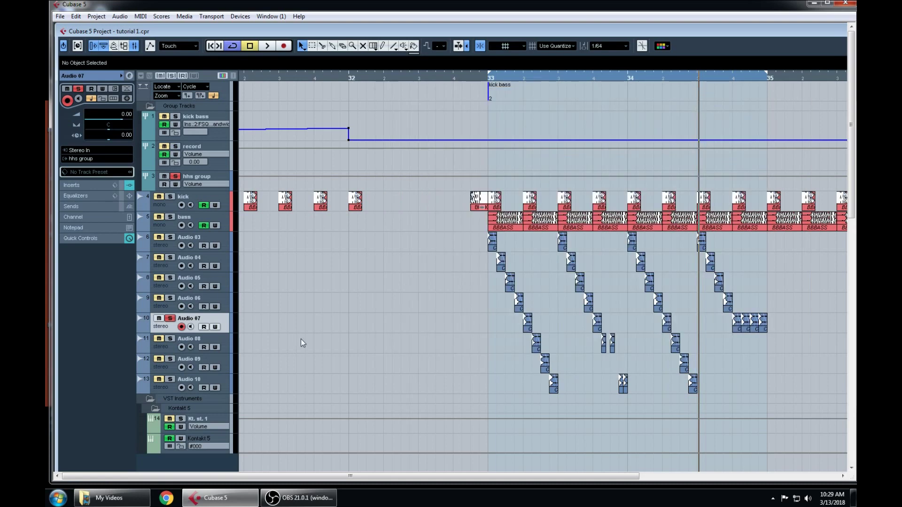
Unsolo Audio 07 and solo the hhs group instead, moving its channel settings window clear of the track list
click(170, 318)
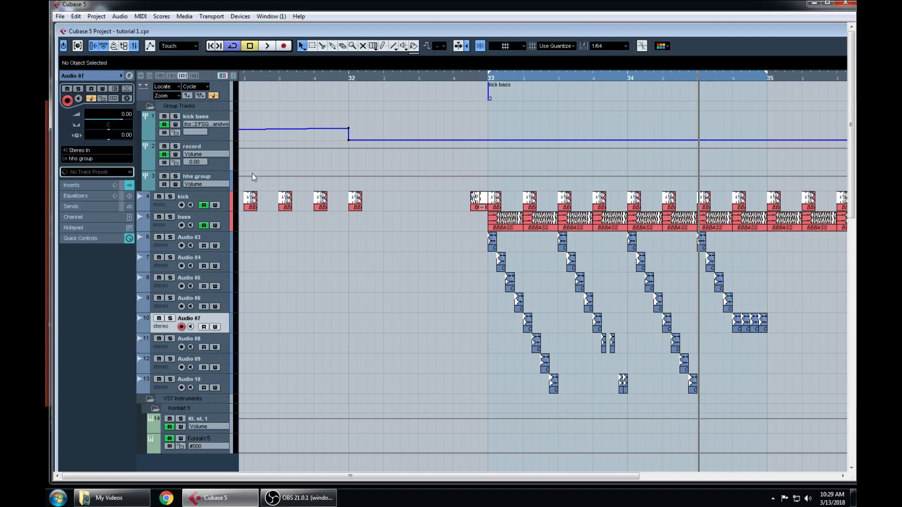
click(220, 179)
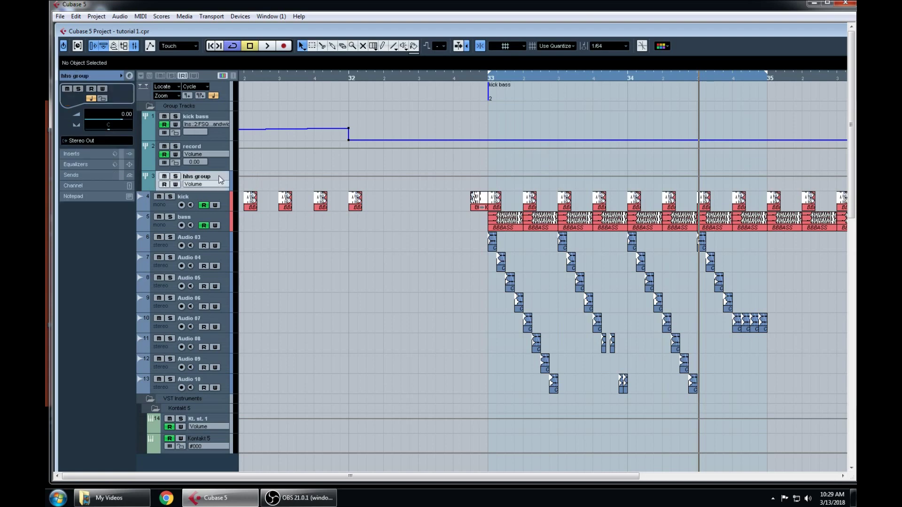
click(129, 76)
click(319, 243)
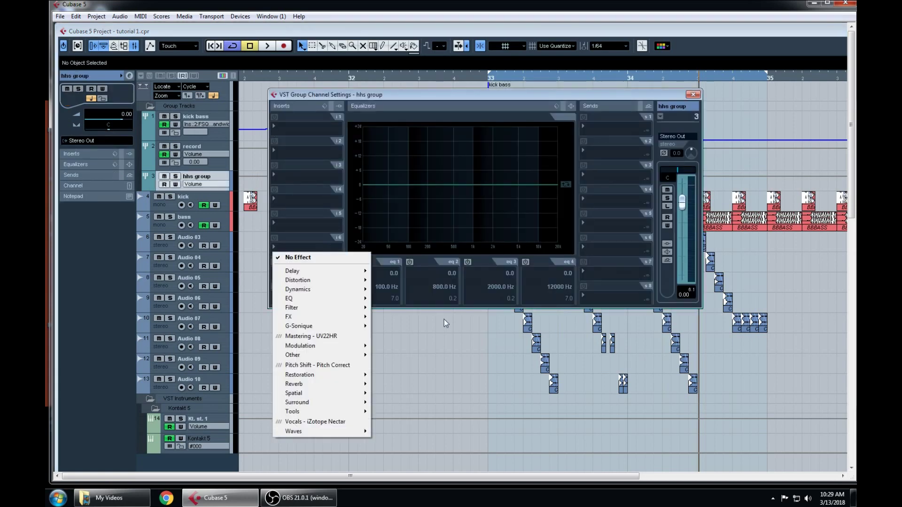
click(333, 107)
drag(338, 95, 554, 106)
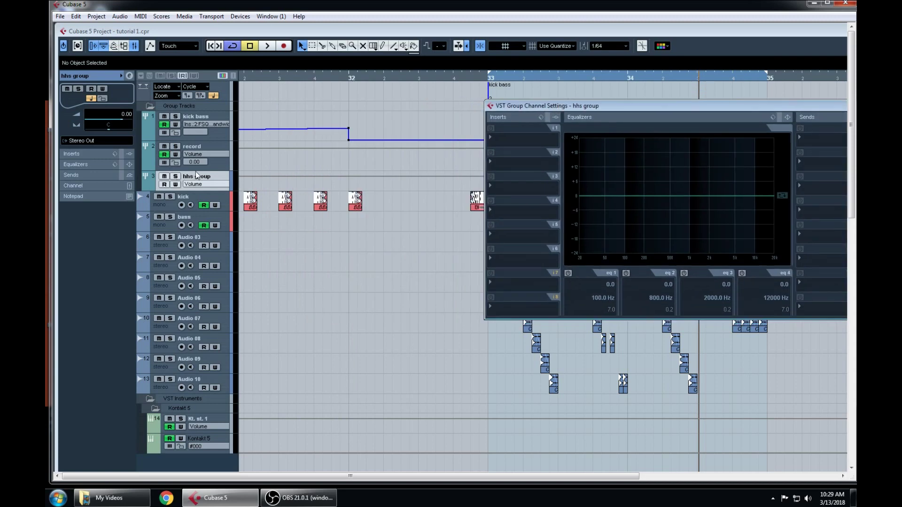
click(175, 177)
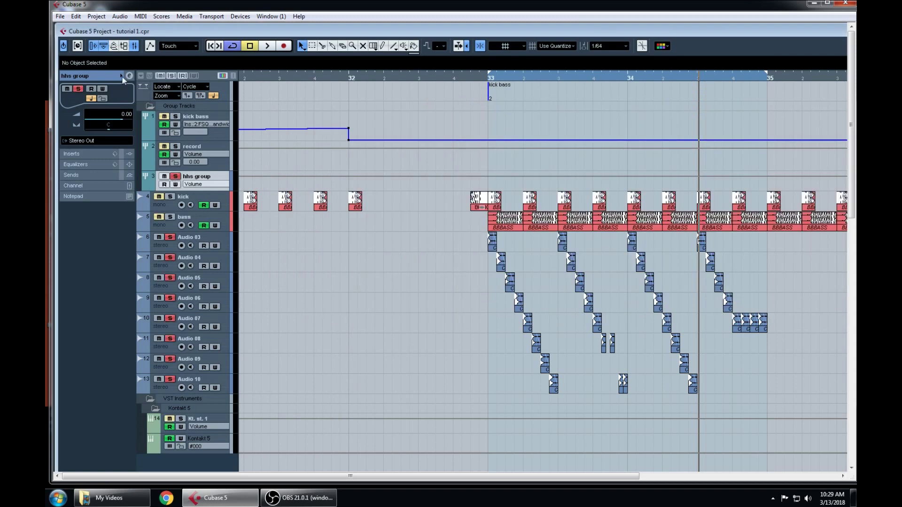
Load FabFilter Pro-Q 2 into the fifth insert slot of the hhs group
click(129, 76)
click(509, 229)
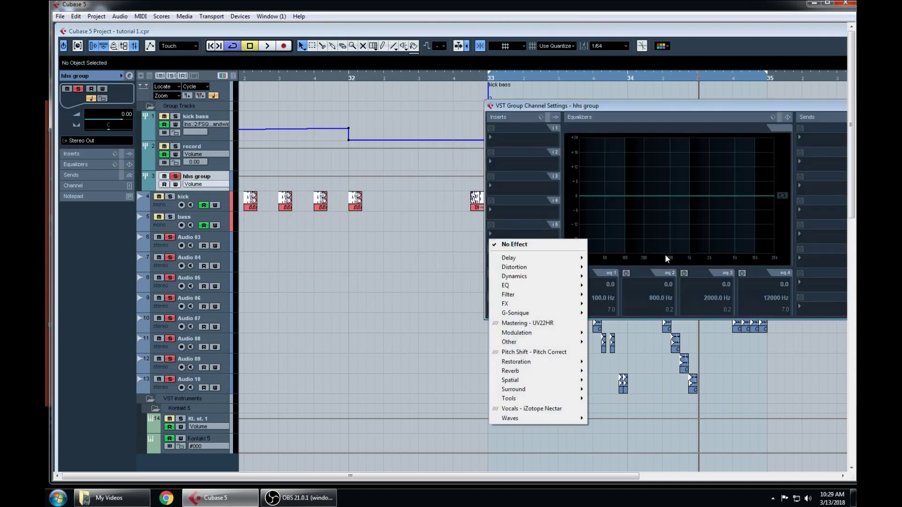
mouse_move(551, 302)
mouse_move(610, 317)
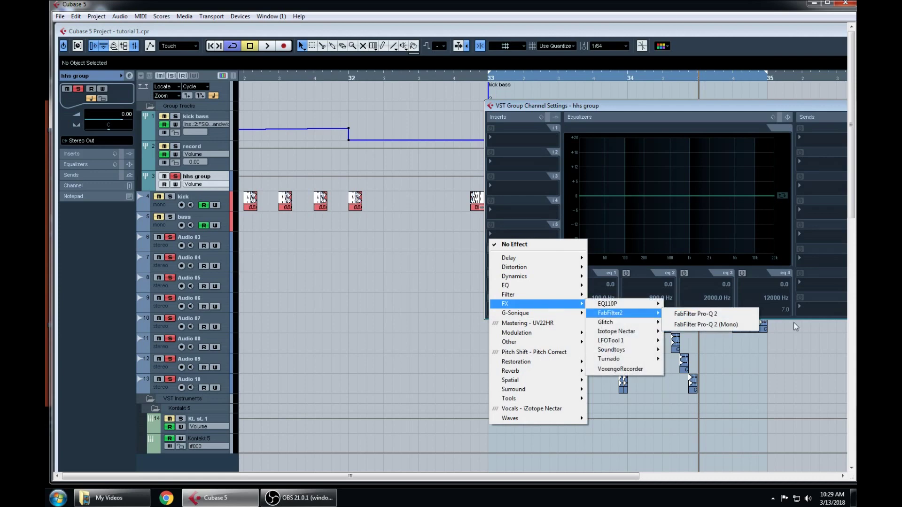
click(695, 314)
Add a Low Cut band with a 48 dB/oct slope to the group equalizer and set its frequency to 3136 Hz
drag(393, 247, 396, 311)
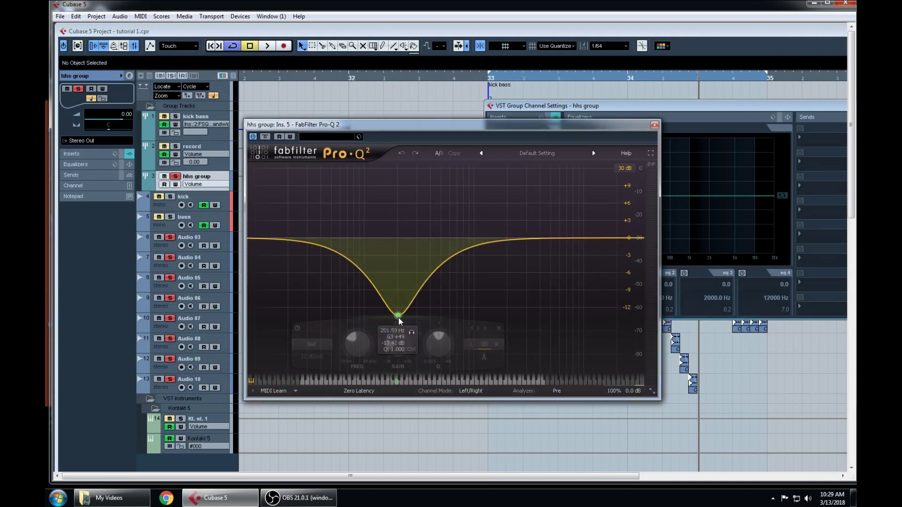
click(329, 345)
click(329, 379)
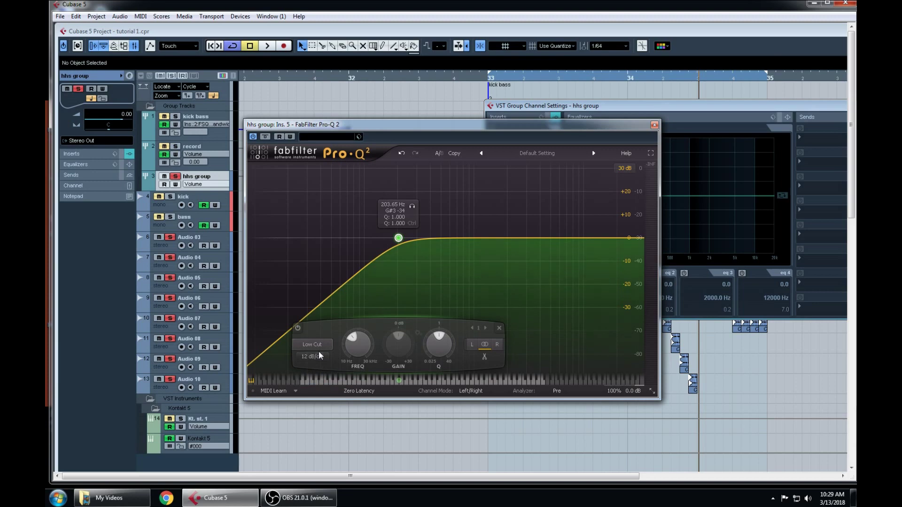
click(319, 357)
click(330, 433)
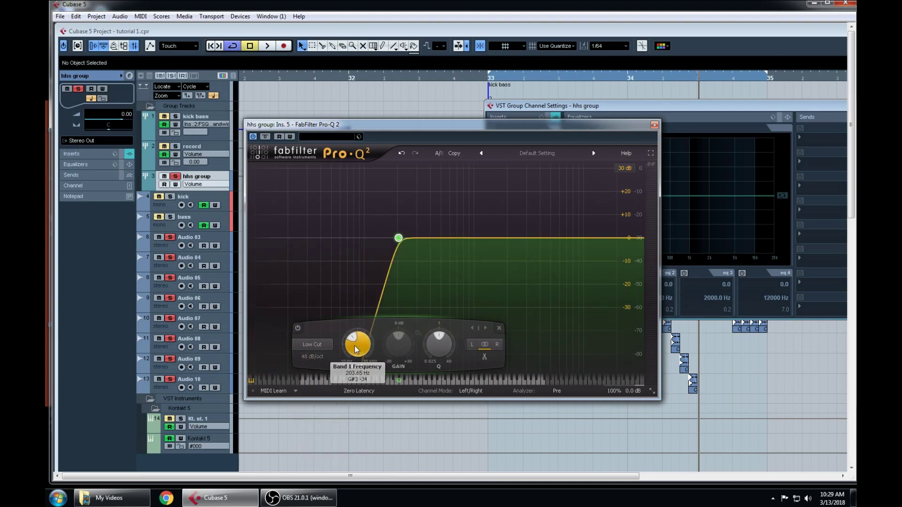
drag(351, 346, 396, 301)
drag(492, 381, 530, 386)
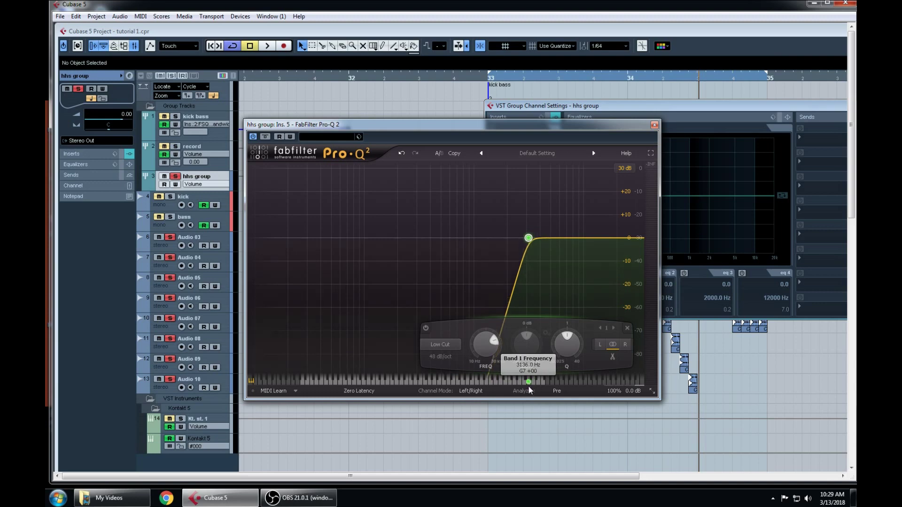
Add a high shelf at 30000 Hz with about -12.3 dB gain and a narrow boosted bell, and start playback
drag(634, 241, 636, 252)
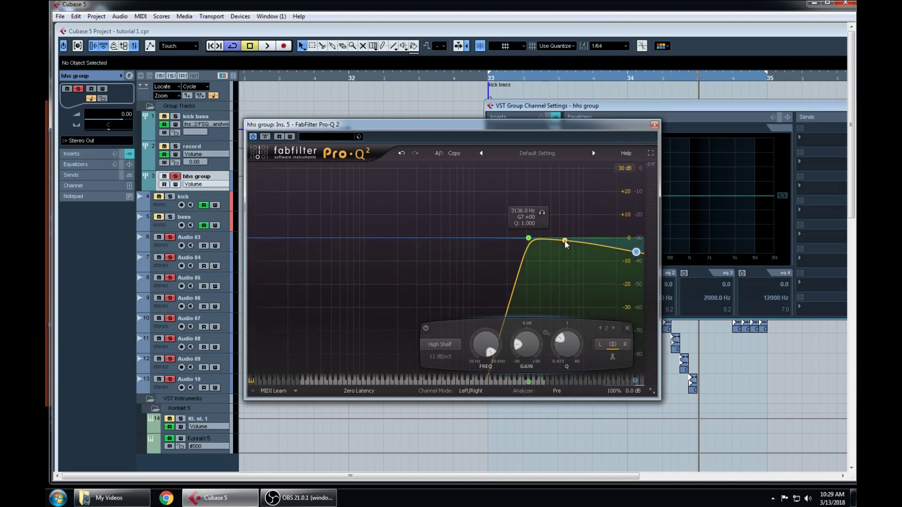
drag(567, 241, 569, 219)
drag(567, 344, 612, 180)
drag(569, 220, 593, 181)
key(space)
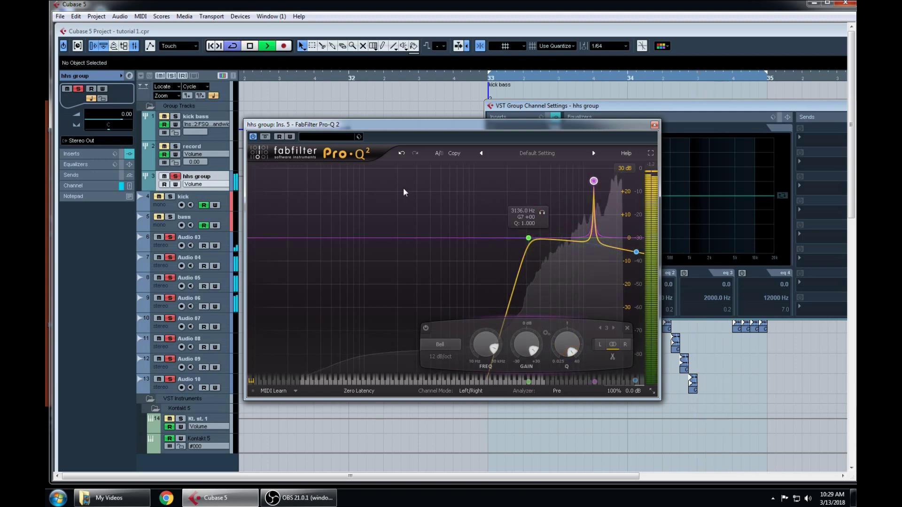
Sweep the narrow bell to a higher frequency, set its gain to about -30 dB, close the equalizer and stop playback
drag(593, 181, 613, 144)
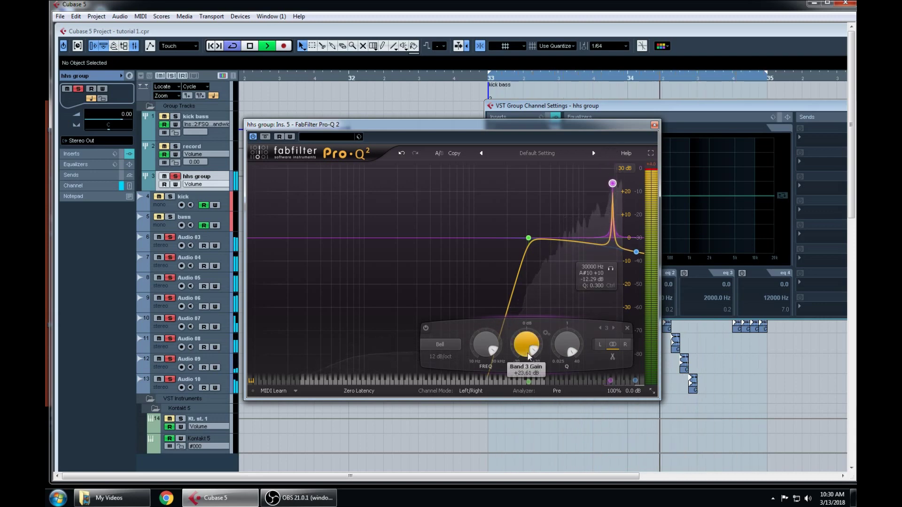
drag(526, 345, 526, 385)
click(651, 172)
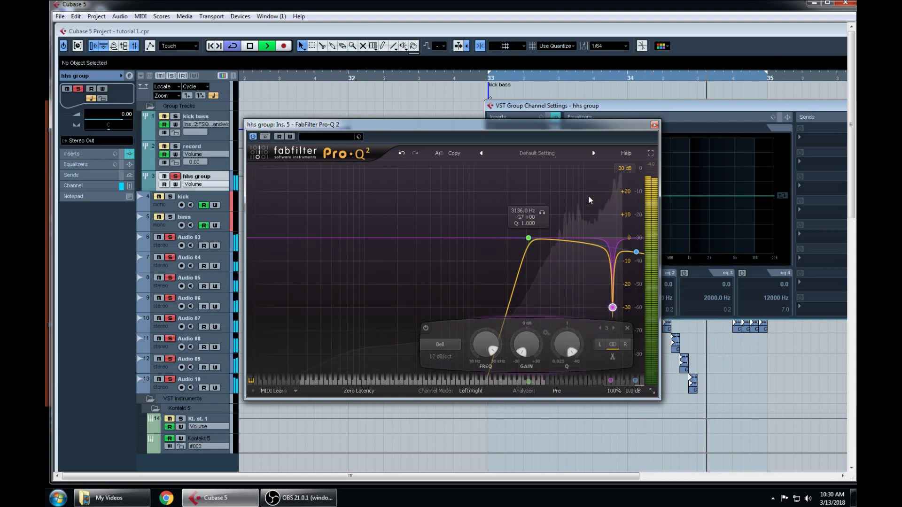
click(654, 125)
key(space)
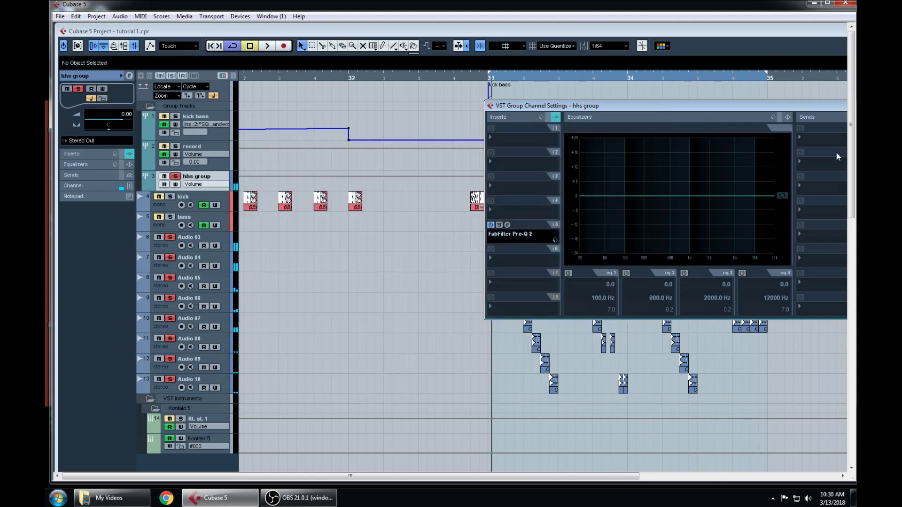
Move the group channel window off the clips, clear all solos, and listen to the hats with the kick and bass
drag(778, 116, 431, 299)
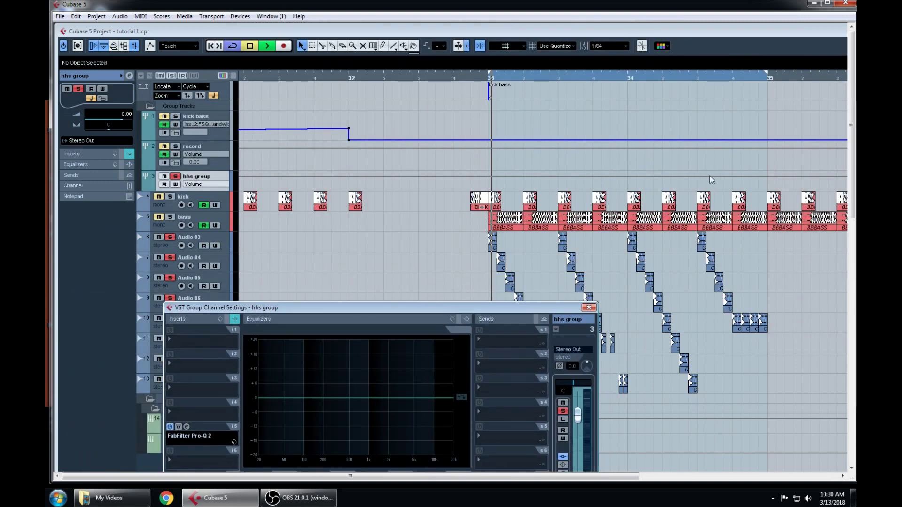
key(space)
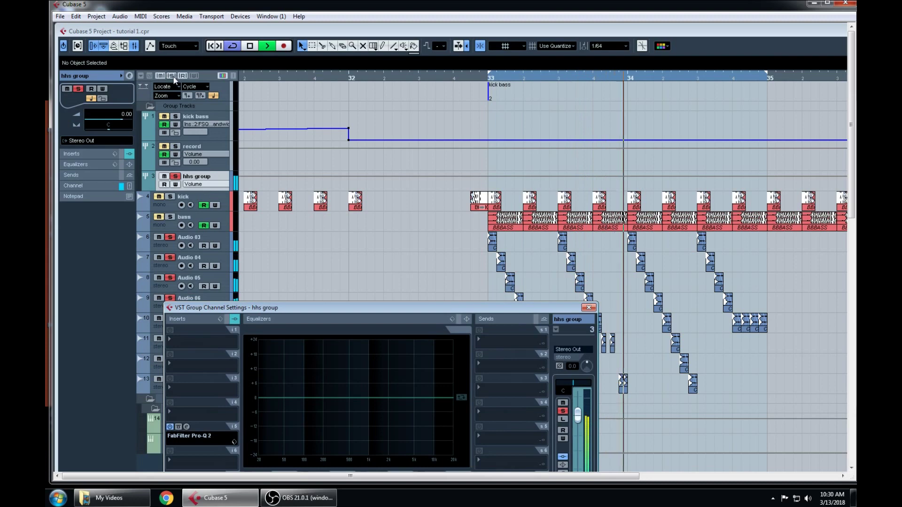
click(173, 77)
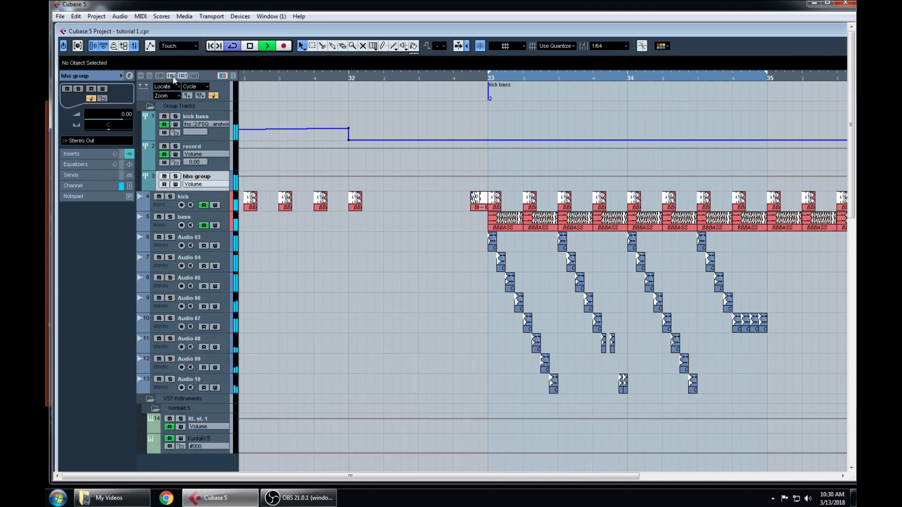
key(space)
key(space)
key(space)
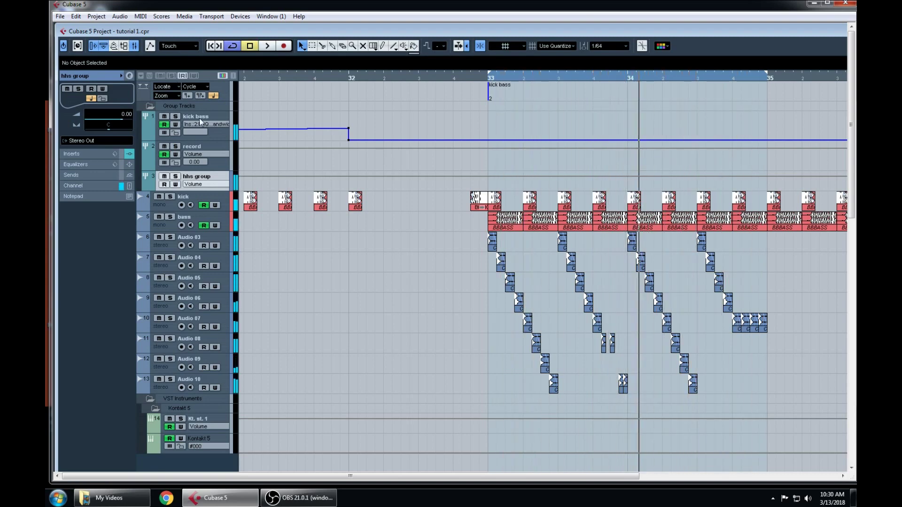
Load the Pultronic EQ110P into the fourth insert slot of the hhs group
click(131, 76)
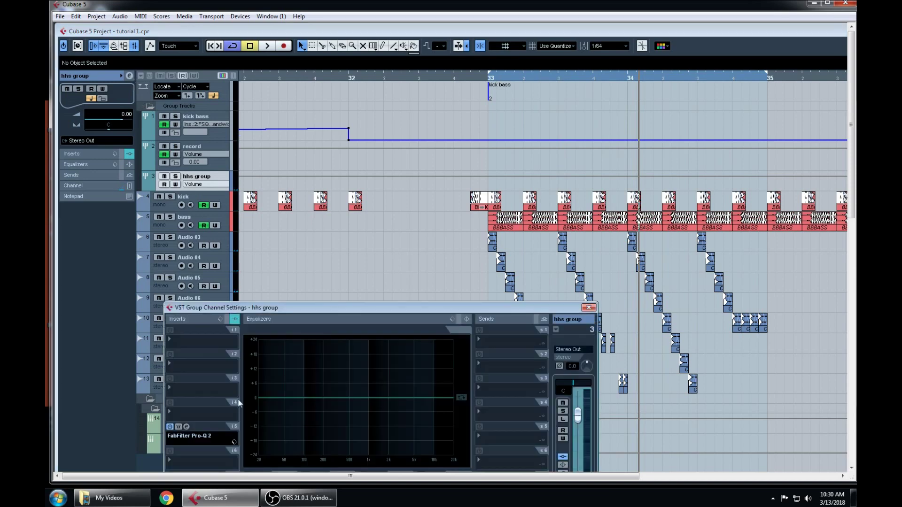
click(188, 409)
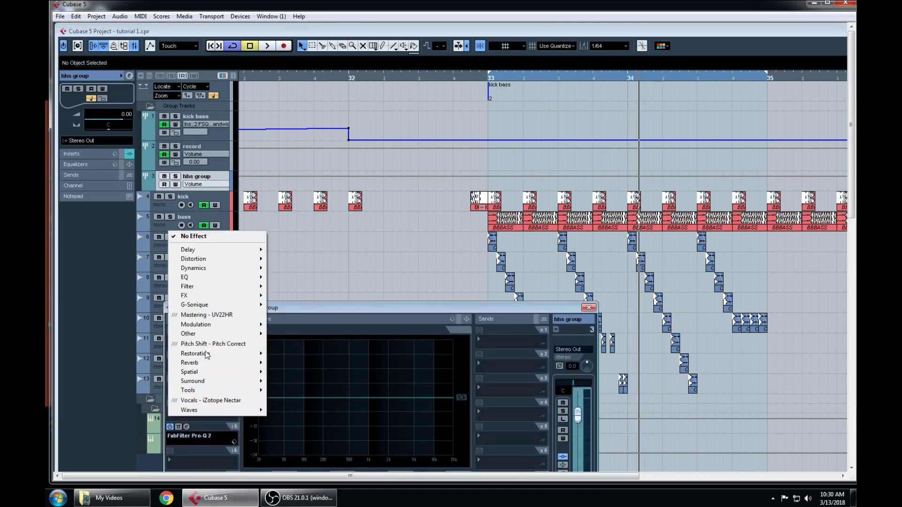
mouse_move(211, 296)
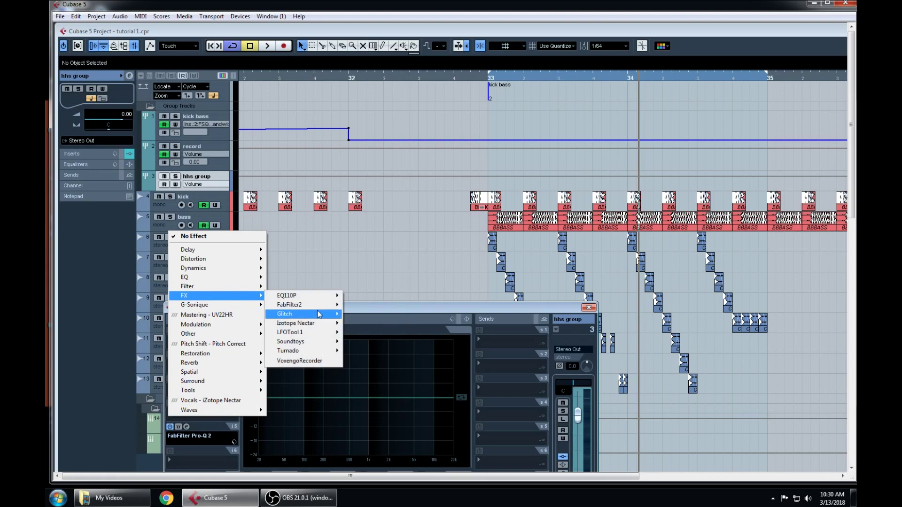
mouse_move(325, 296)
click(375, 296)
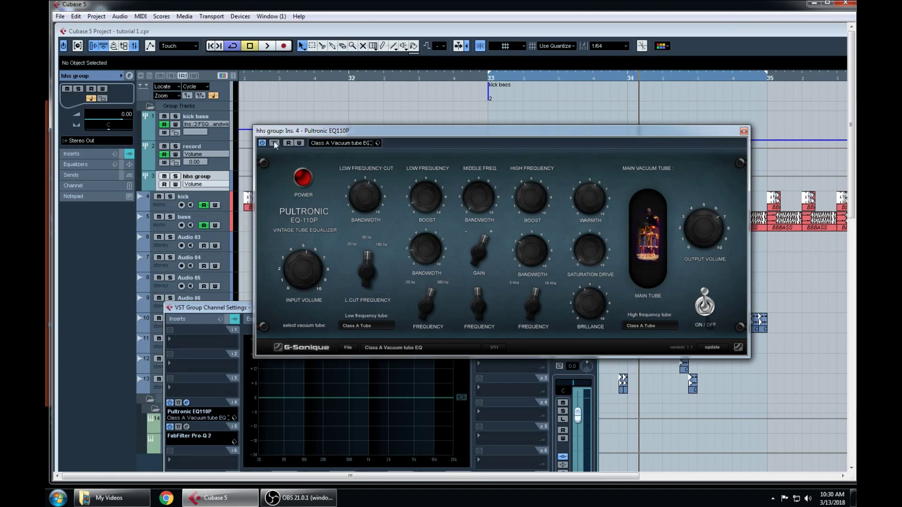
Compare the loop with the Pultronic EQ110P bypassed and active, playing from just before bar 33
drag(324, 135, 469, 112)
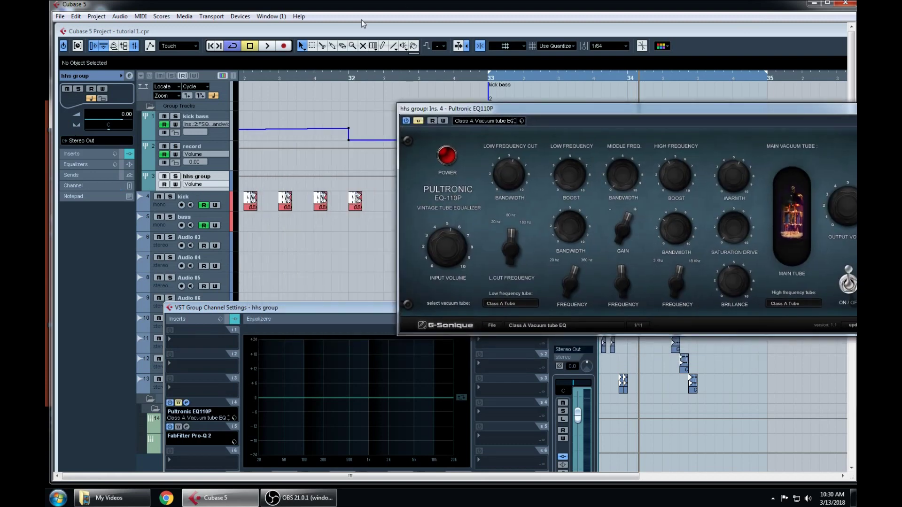
click(477, 82)
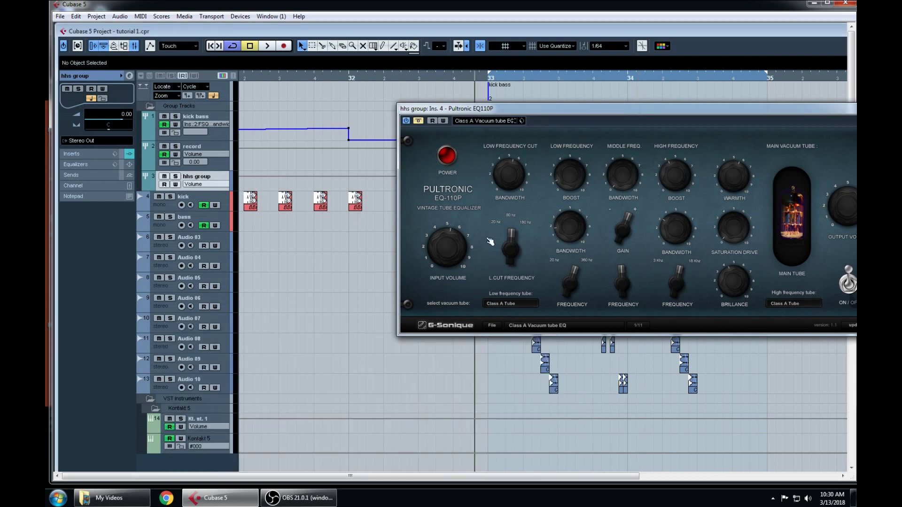
key(space)
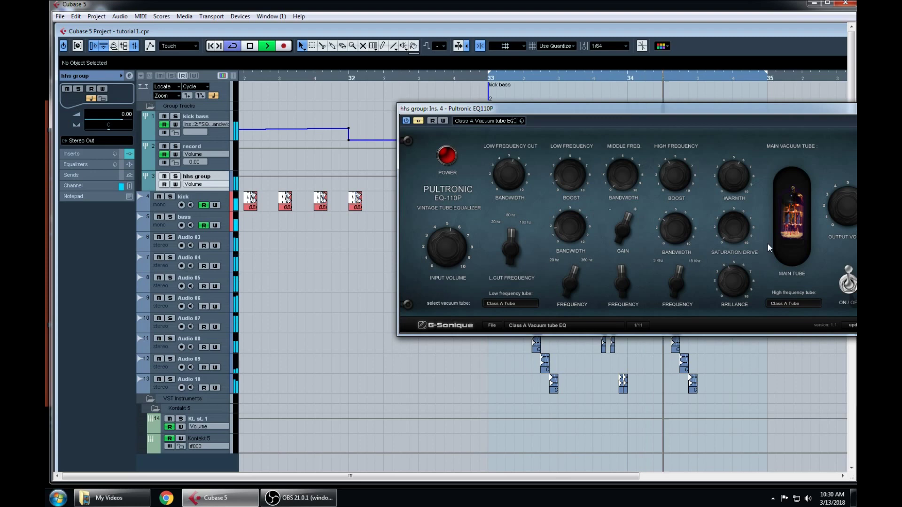
click(419, 121)
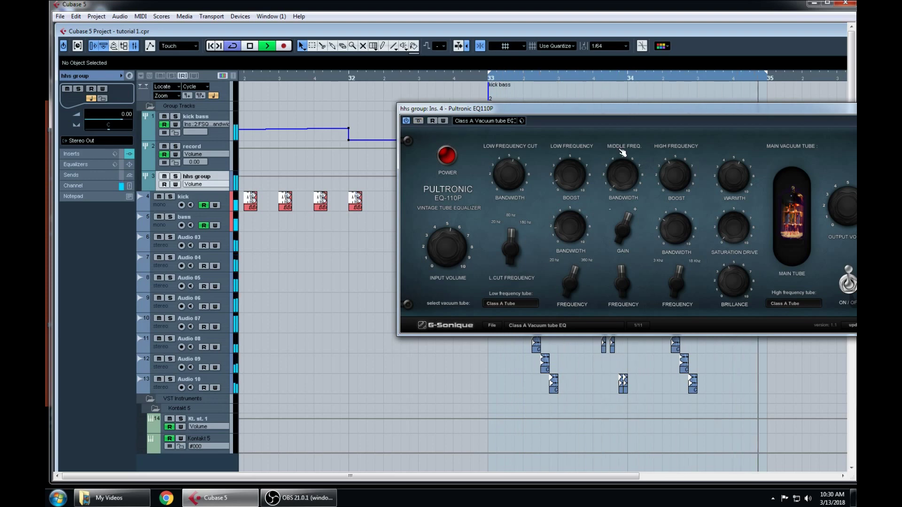
Try adjusting the Pultronic's brilliance and high frequency selector, and load the Classic warm tube preset
drag(733, 281, 734, 275)
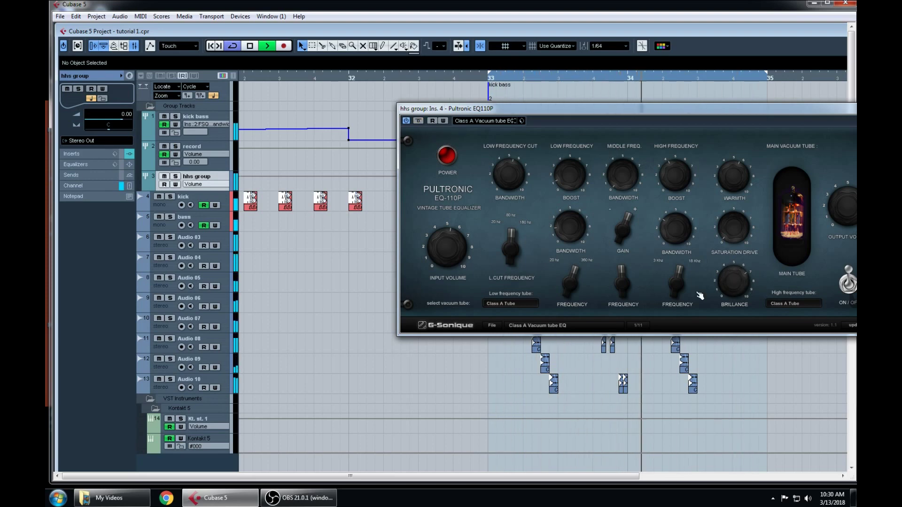
drag(676, 282, 676, 275)
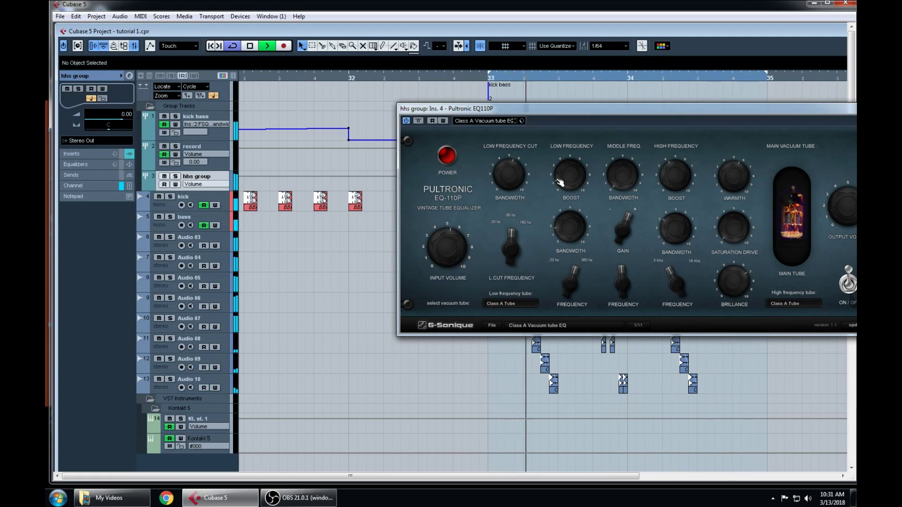
click(515, 122)
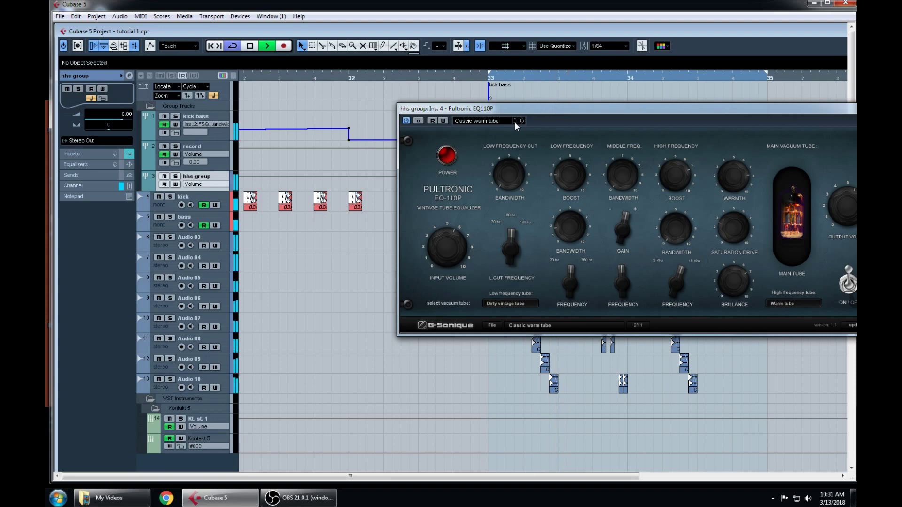
Lower the hhs group's volume to -3.06 and try the HF Vitalizer preset, comparing it with the Pultronic bypassed
drag(102, 118, 99, 119)
click(515, 119)
click(511, 122)
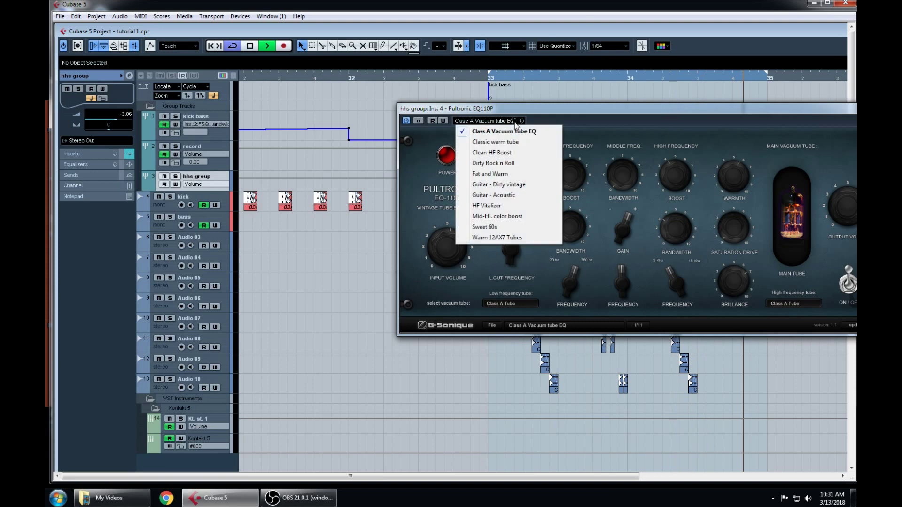
click(487, 207)
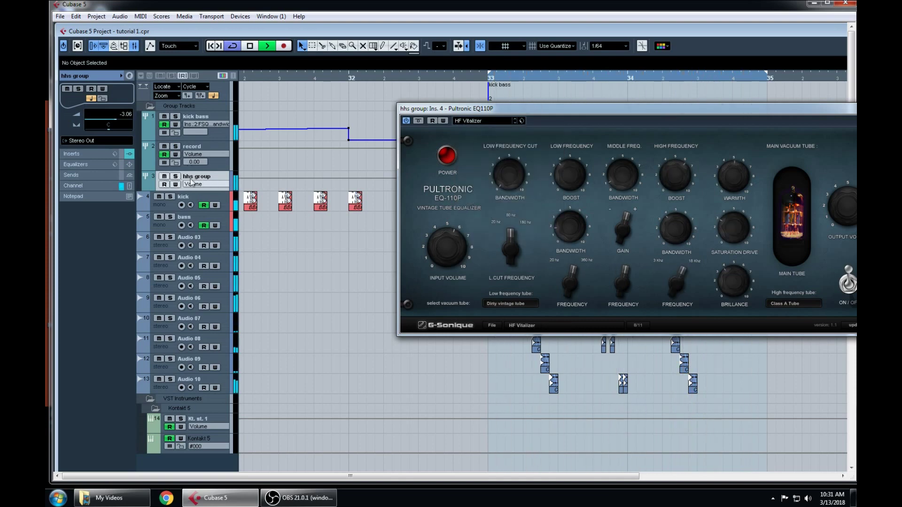
click(421, 121)
click(418, 121)
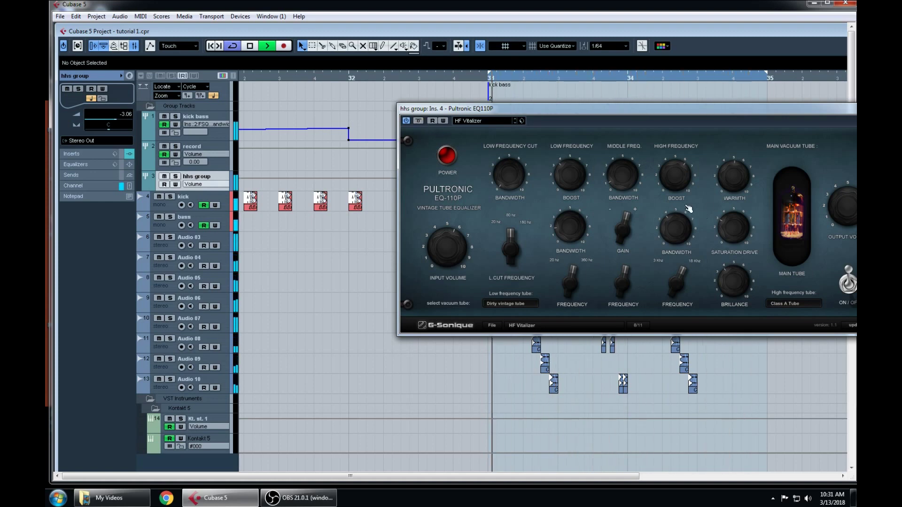
Audition the Guitar - Acoustic, Guitar - Dirty vintage and Fat and Warm presets, and load Clean HF Boost
click(516, 119)
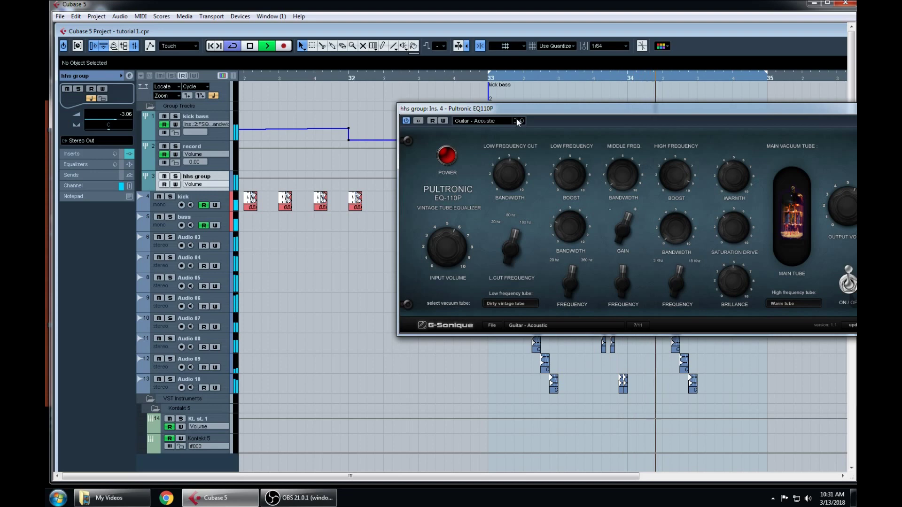
click(517, 119)
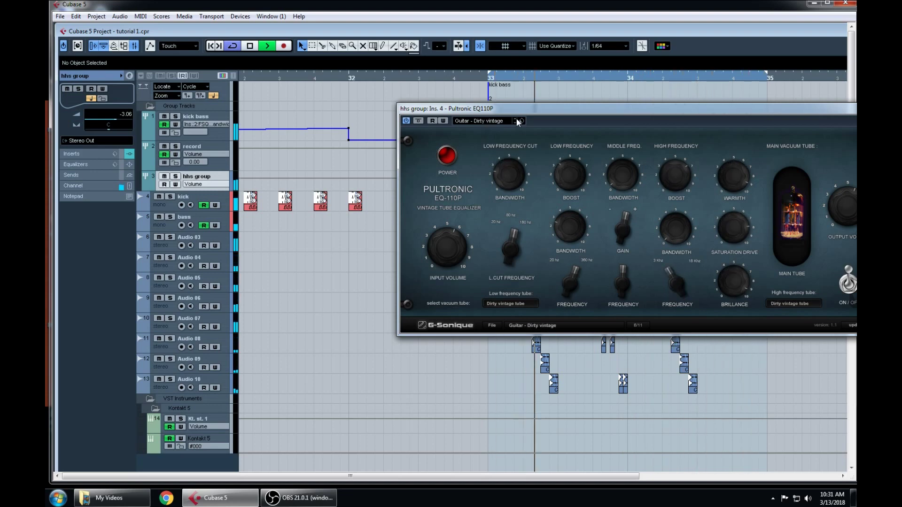
click(517, 118)
click(492, 120)
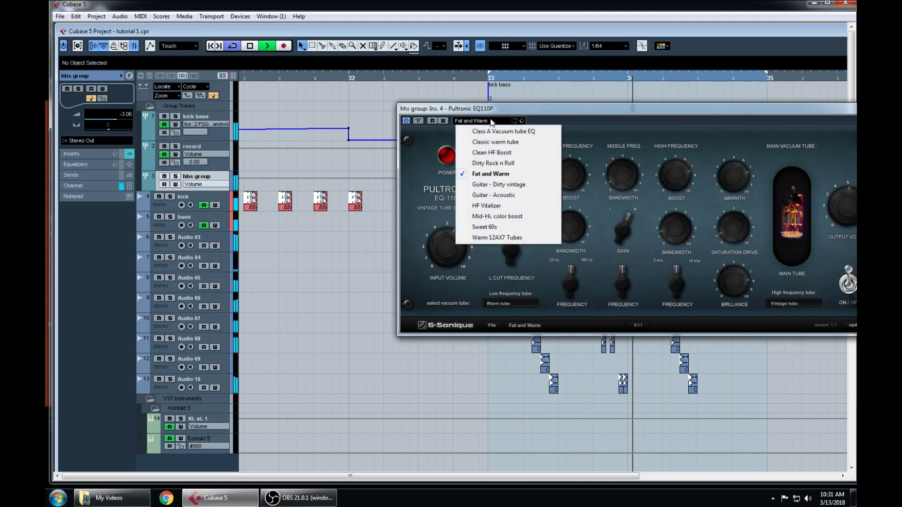
click(492, 152)
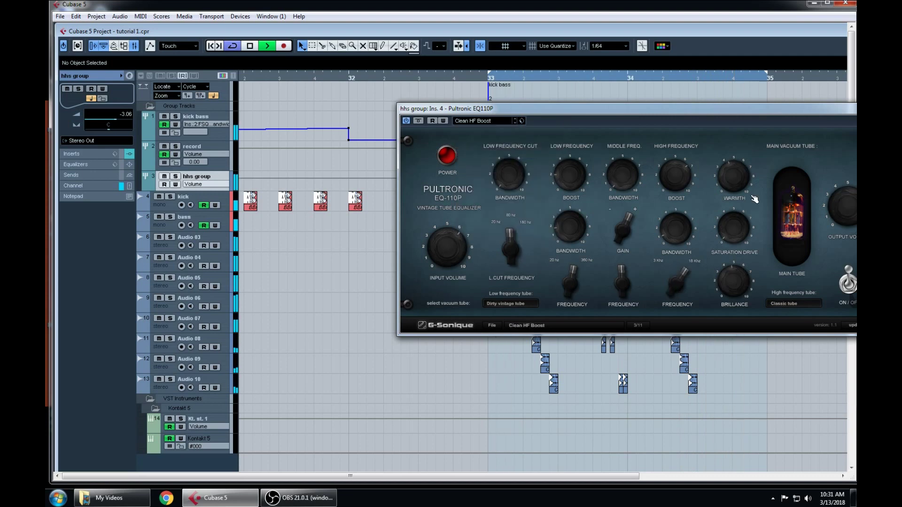
Turn down the Pultronic's high frequency selector and listen to the hhs group soloed and in the mix
drag(560, 229, 566, 226)
drag(681, 277, 673, 271)
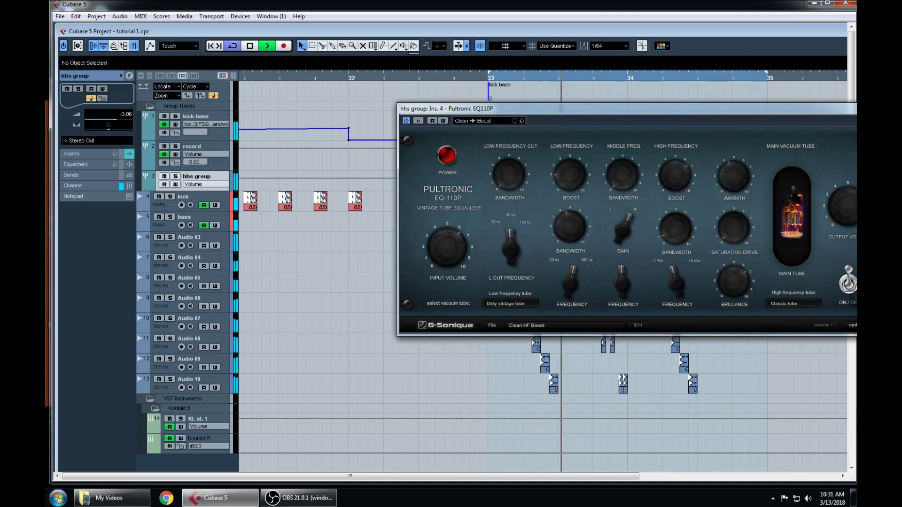
click(176, 177)
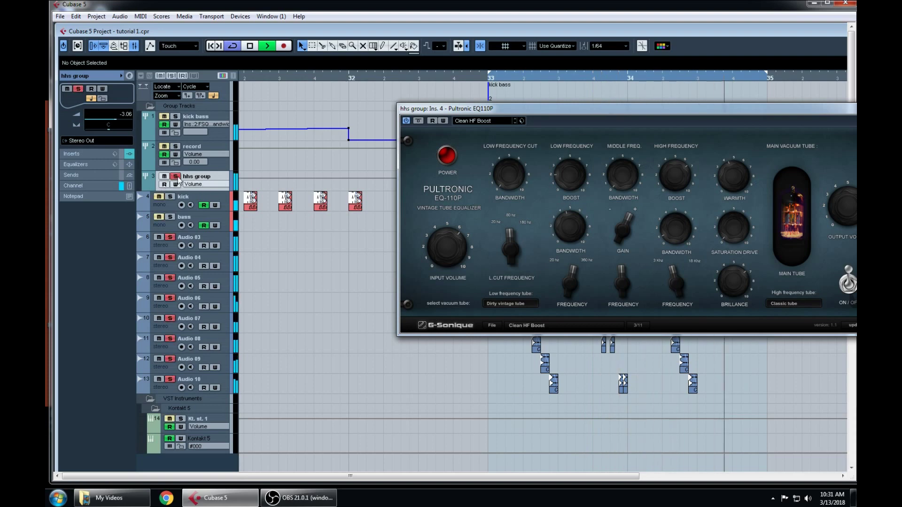
click(176, 176)
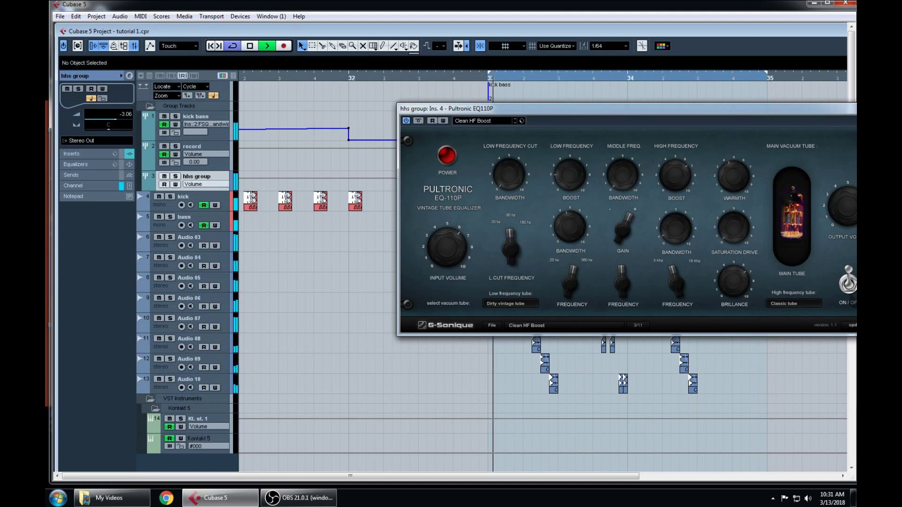
Close the Pultronic window and lower the hhs group's volume to -7.66
click(887, 108)
scroll(123, 119, down, 7)
scroll(121, 116, down, 1)
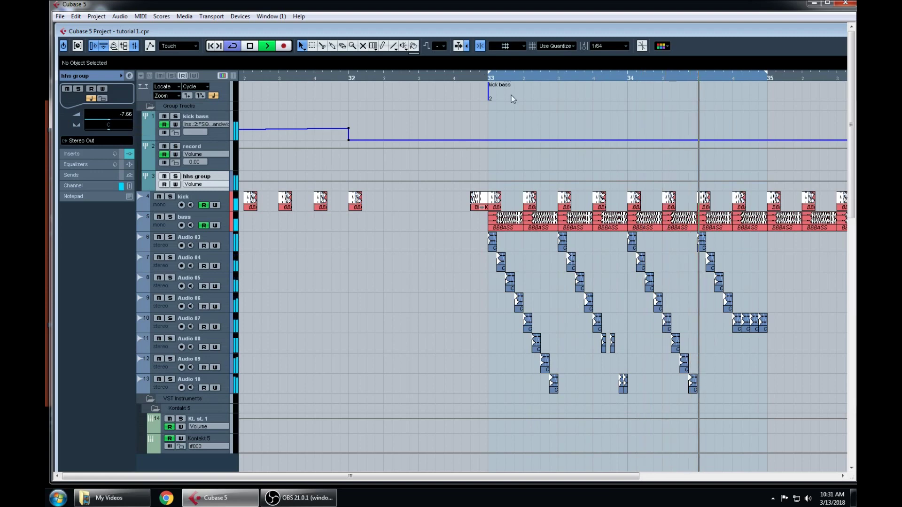
Open the hhs group's channel settings, reopen the Pultronic EQ110P editor, and stop playback
drag(477, 78, 448, 56)
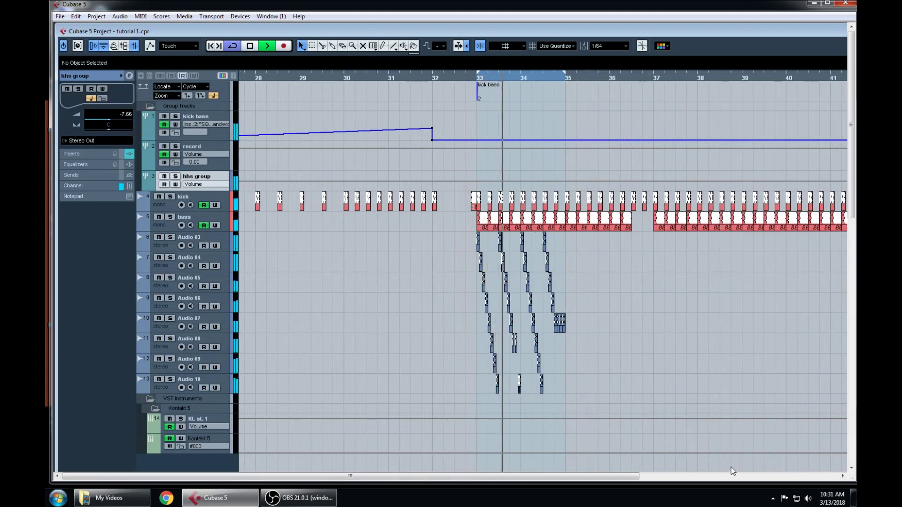
click(128, 76)
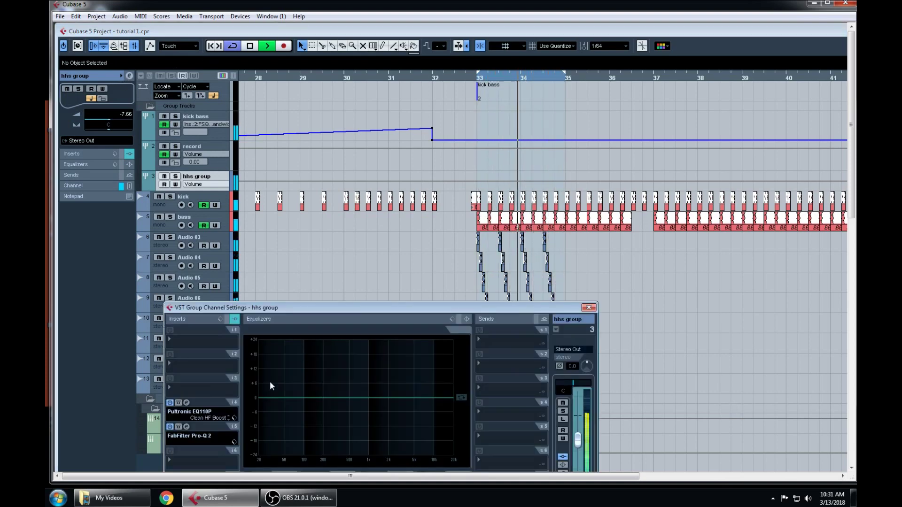
click(186, 403)
key(space)
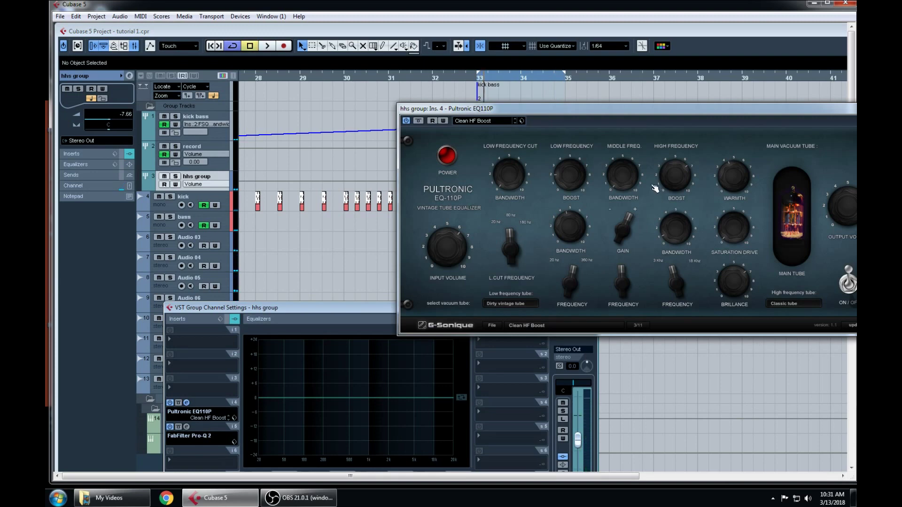